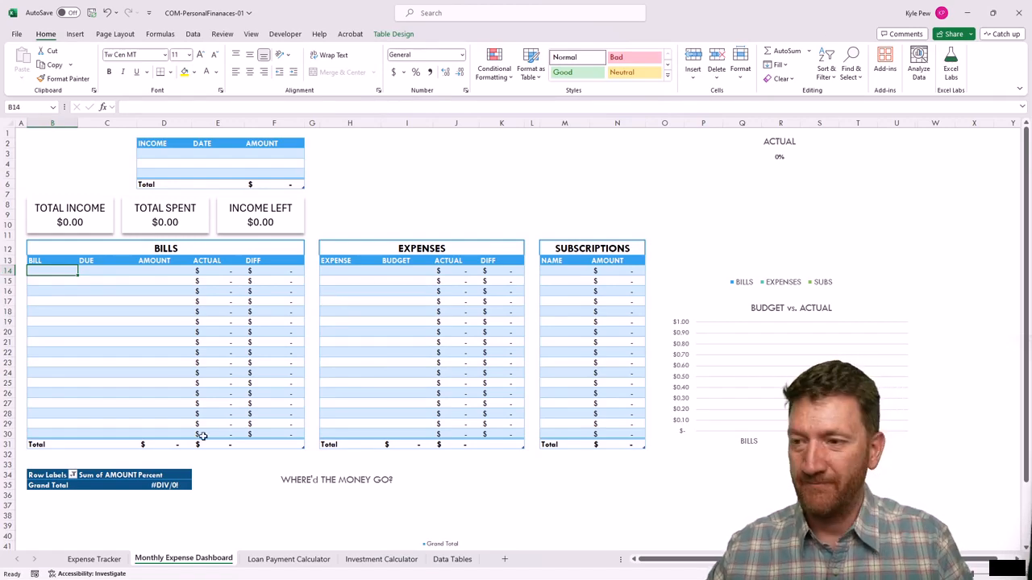
# - Look over the Expense Tracker sheet and the Bills, Expenses and Subscriptions tables on the Monthly Expense Dashboard
pyautogui.click(95, 559)
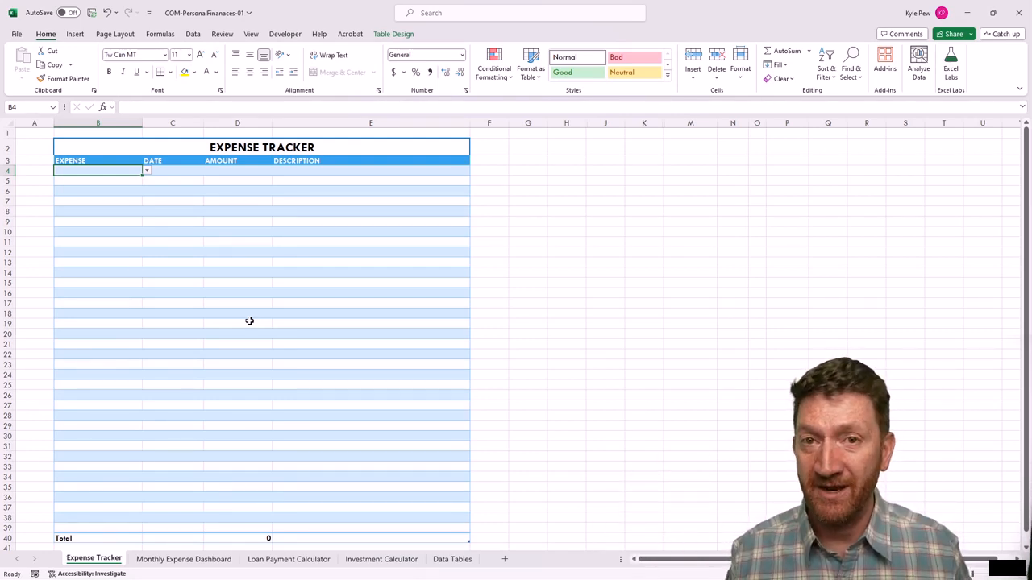
pyautogui.click(158, 562)
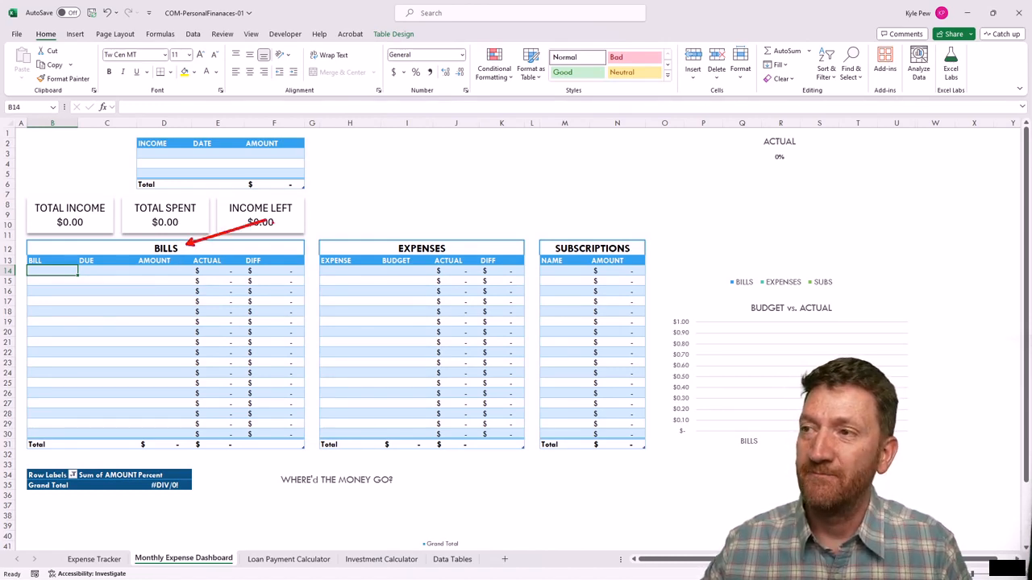
pyautogui.moveTo(458, 242); pyautogui.dragTo(524, 217)
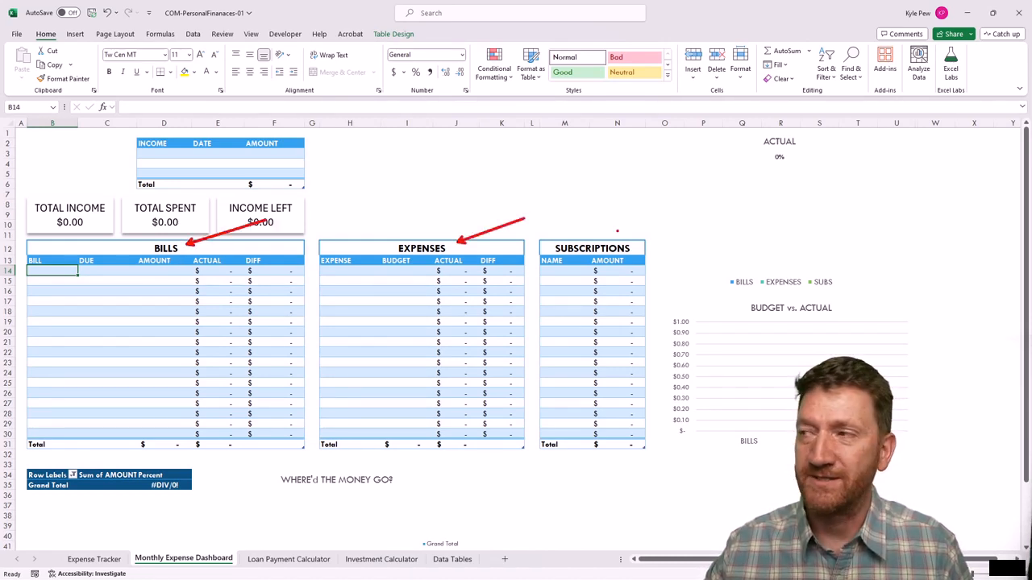
pyautogui.moveTo(637, 242); pyautogui.dragTo(676, 218)
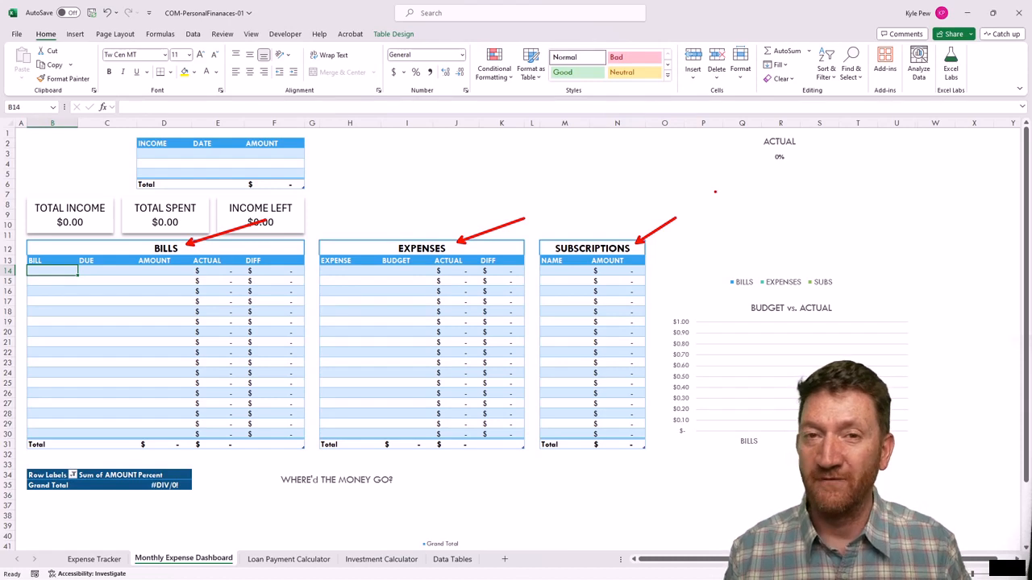
pyautogui.press('Escape')
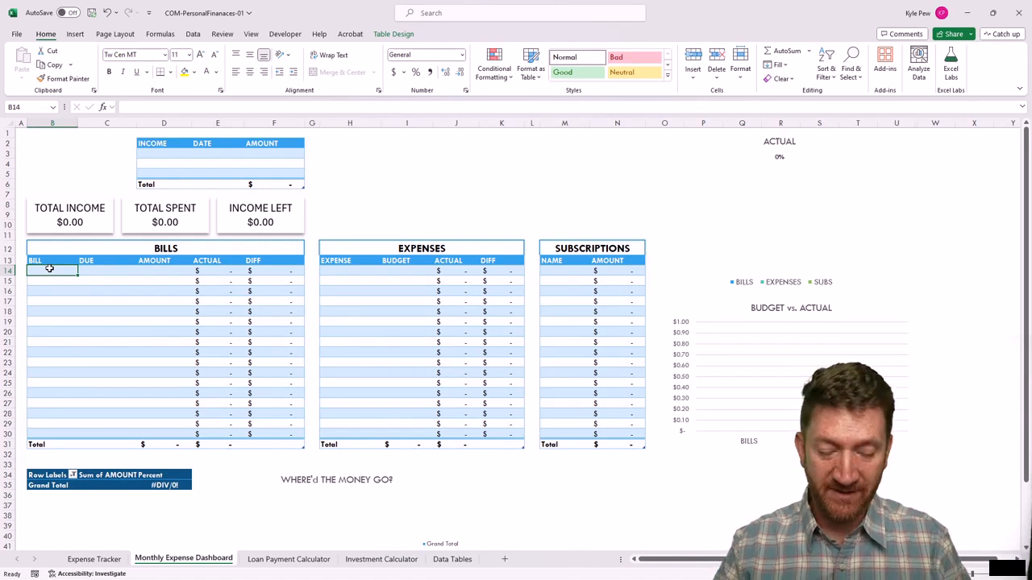
# - List Rent, Car, Health, Water and Garbage as the bill names in the Bills table, starting at B14
pyautogui.write('Rent')
pyautogui.press('Return')
pyautogui.write('Car')
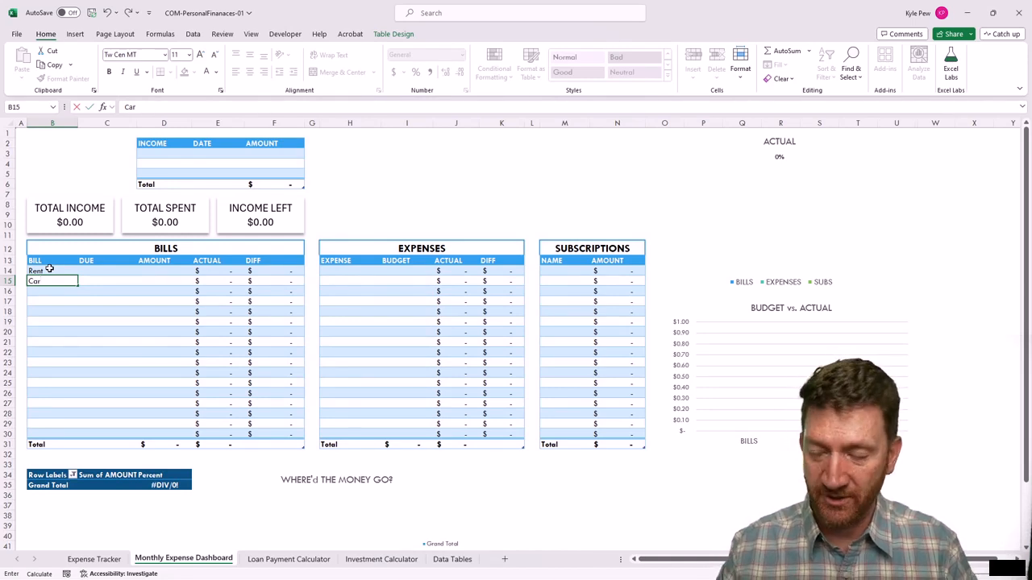
pyautogui.press('Return')
pyautogui.write('Health')
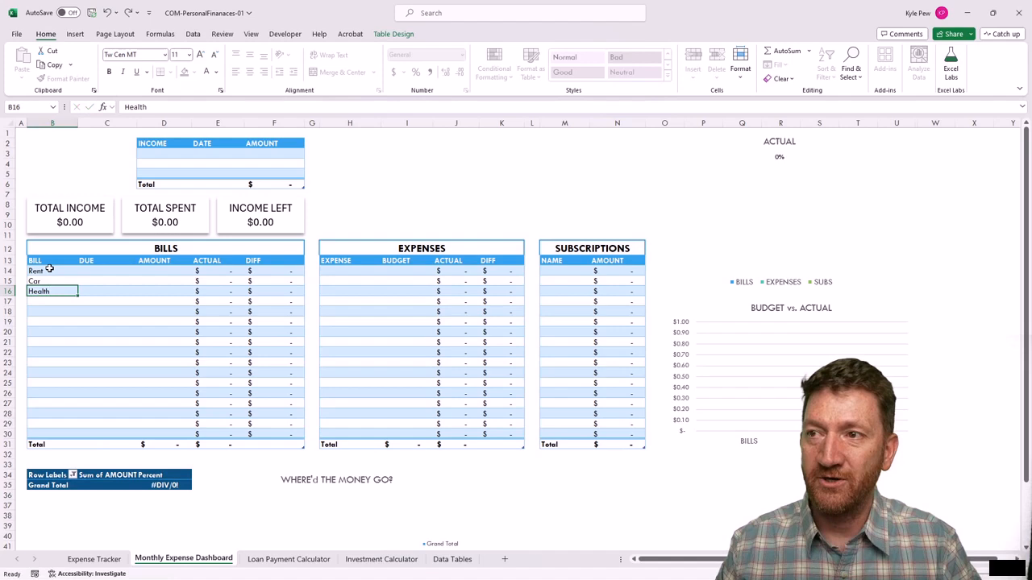
pyautogui.press('Return')
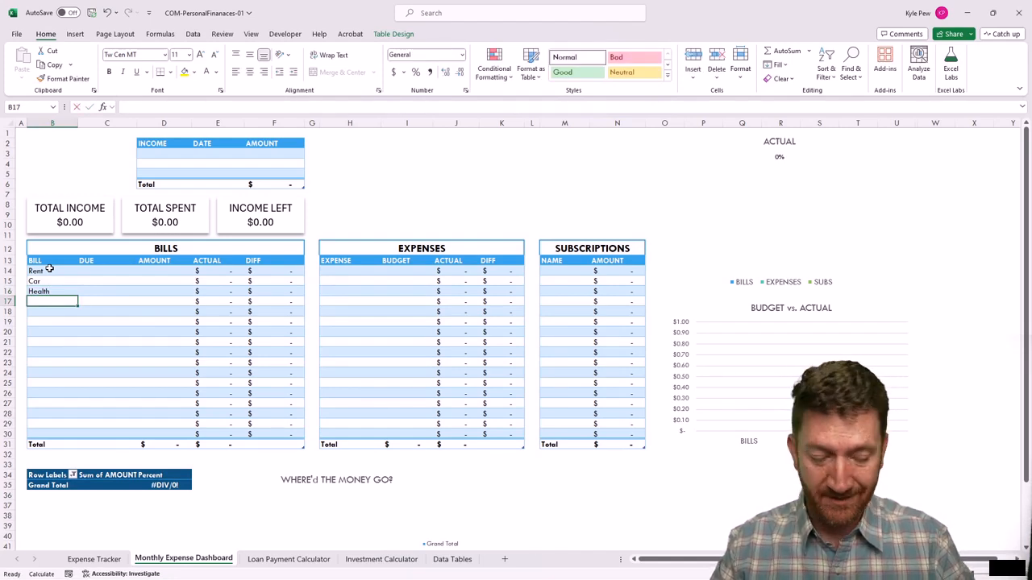
pyautogui.write('Water')
pyautogui.press('Return')
pyautogui.write('Gar')
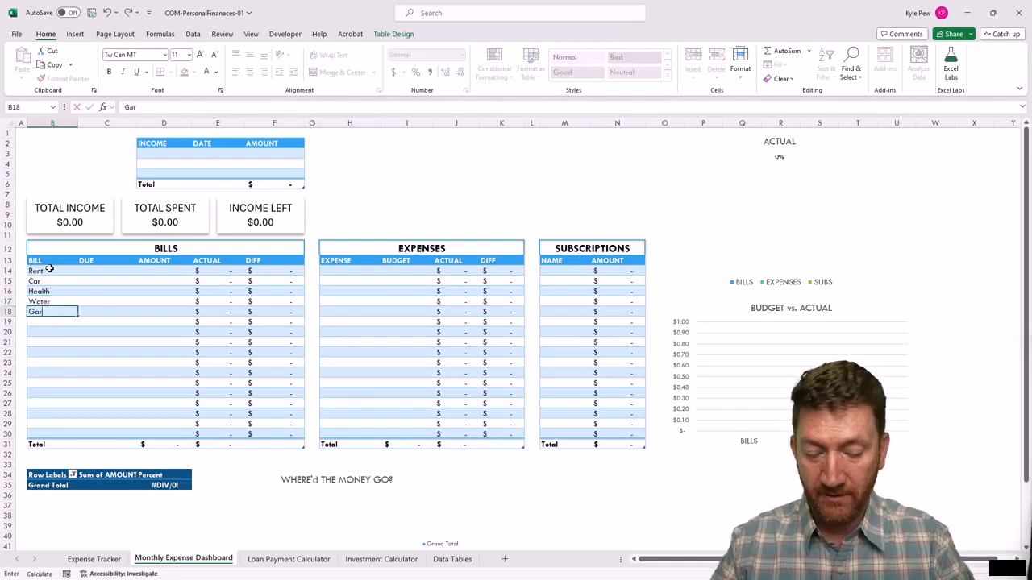
pyautogui.write('bage')
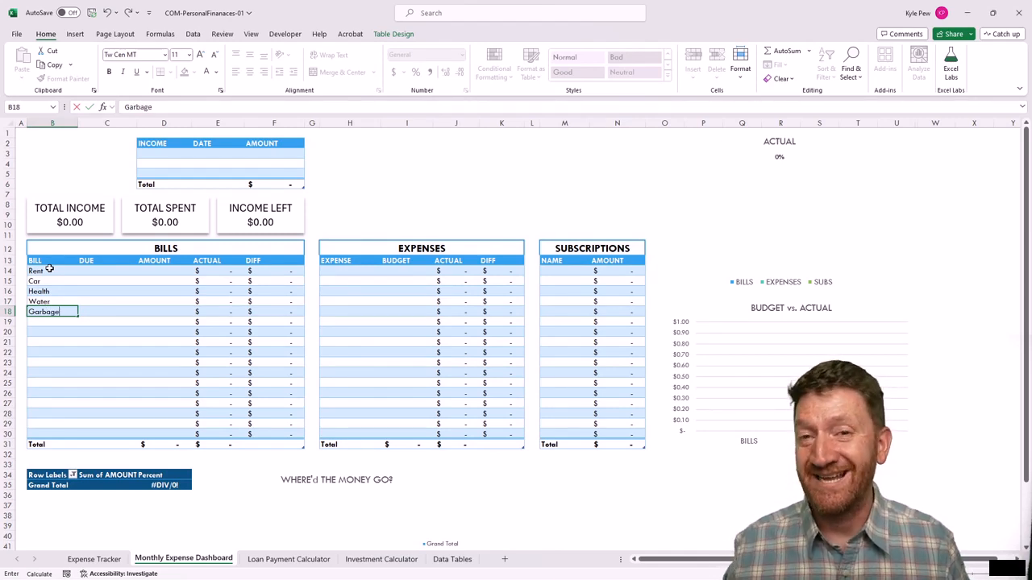
pyautogui.click(106, 269)
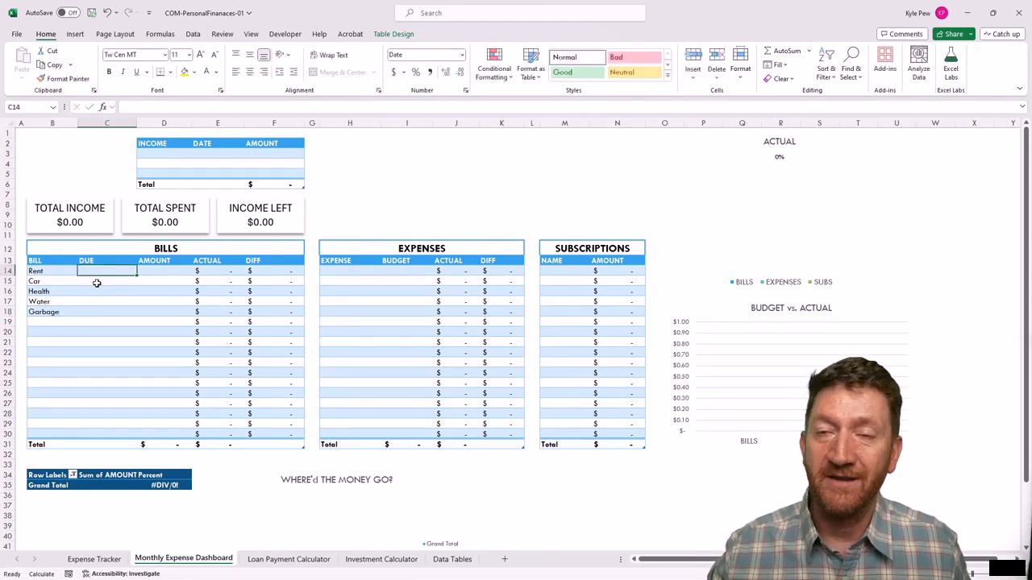
# - Enter the bill amounts: 1200 for Rent, 150 for Car, 200 for Health, 40 for Water and 20 for Garbage
pyautogui.click(154, 269)
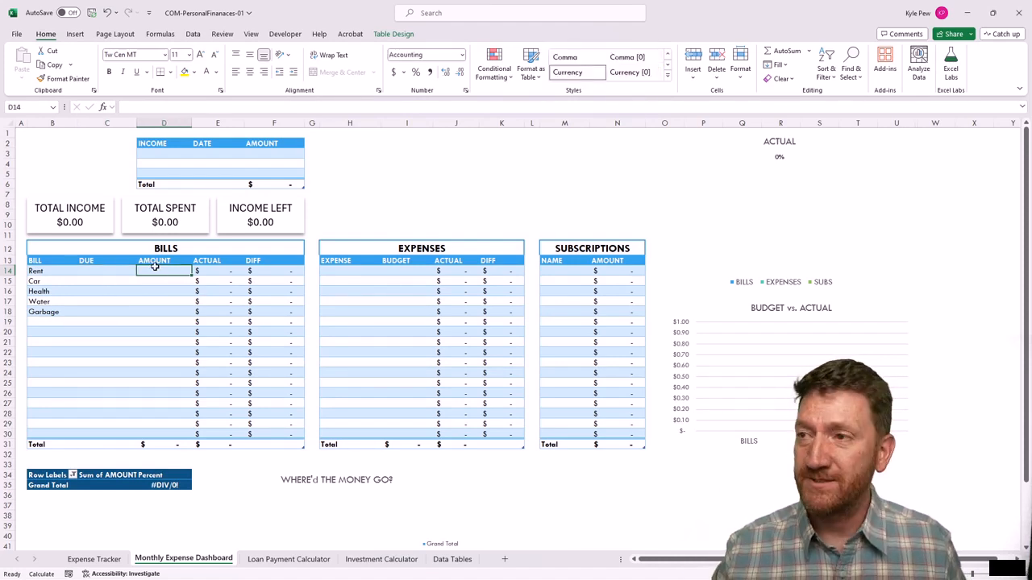
pyautogui.write('1200')
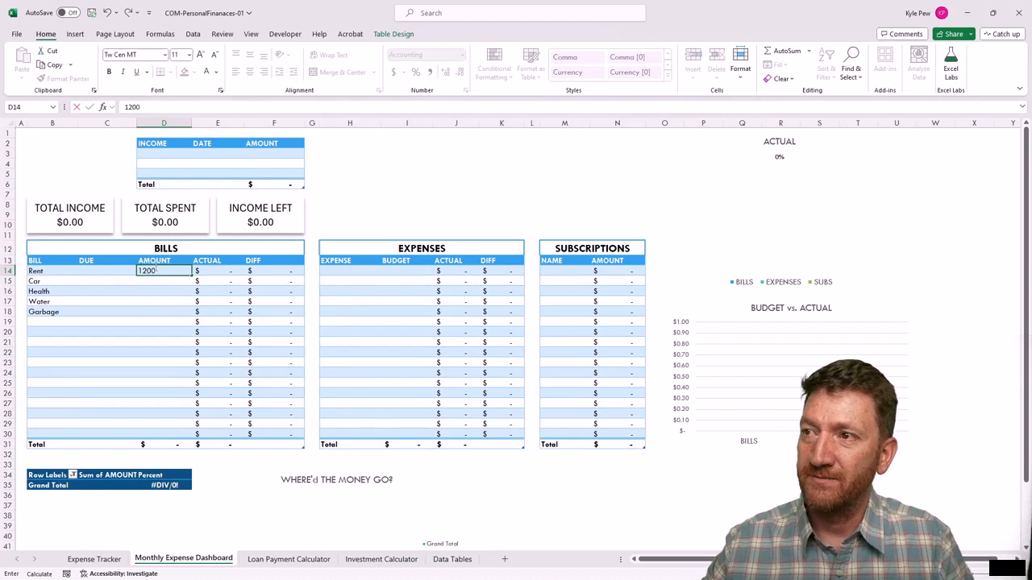
pyautogui.press('Return')
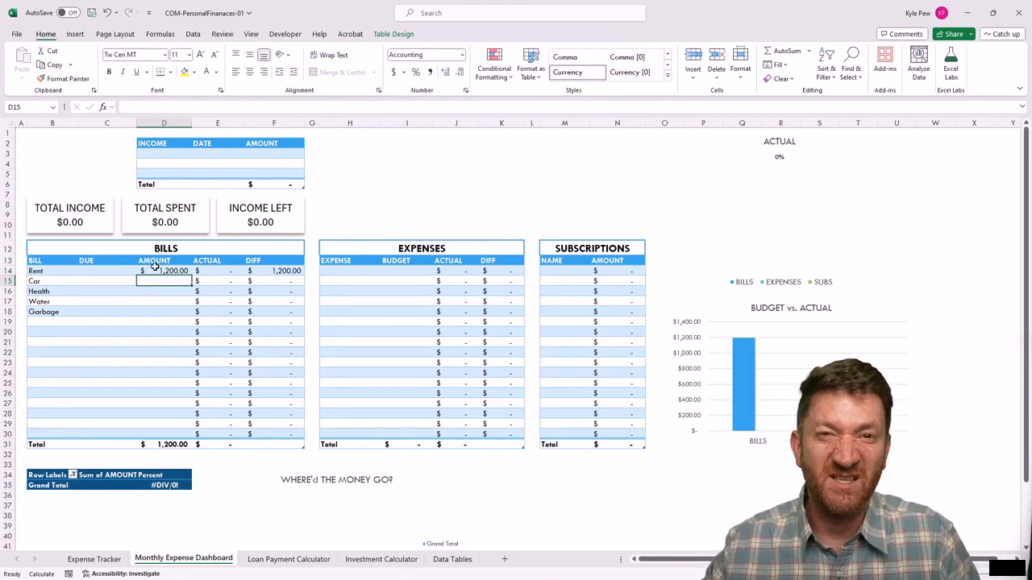
pyautogui.write('150')
pyautogui.press('Return')
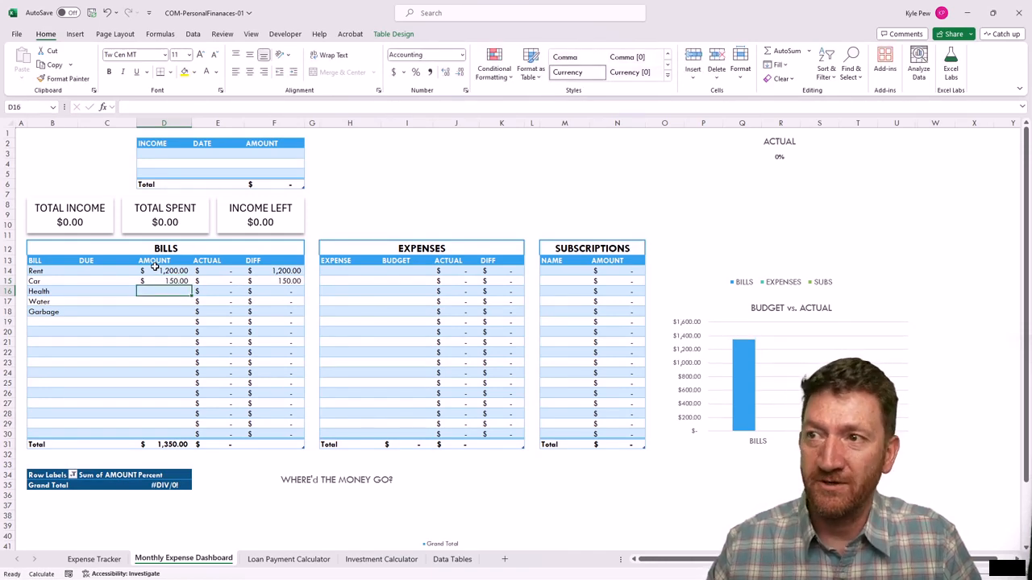
pyautogui.write('200')
pyautogui.press('Return')
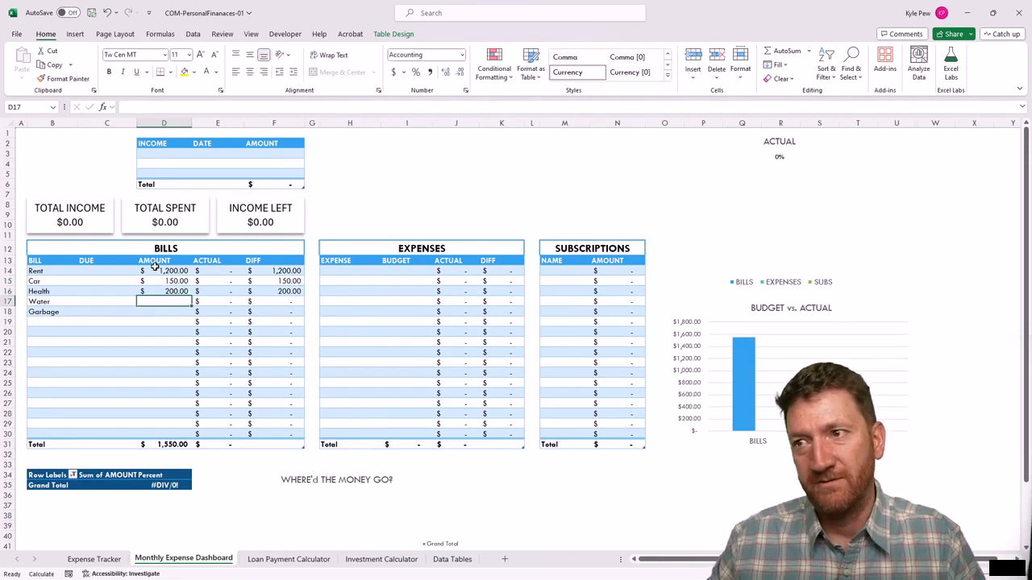
pyautogui.write('40')
pyautogui.press('Return')
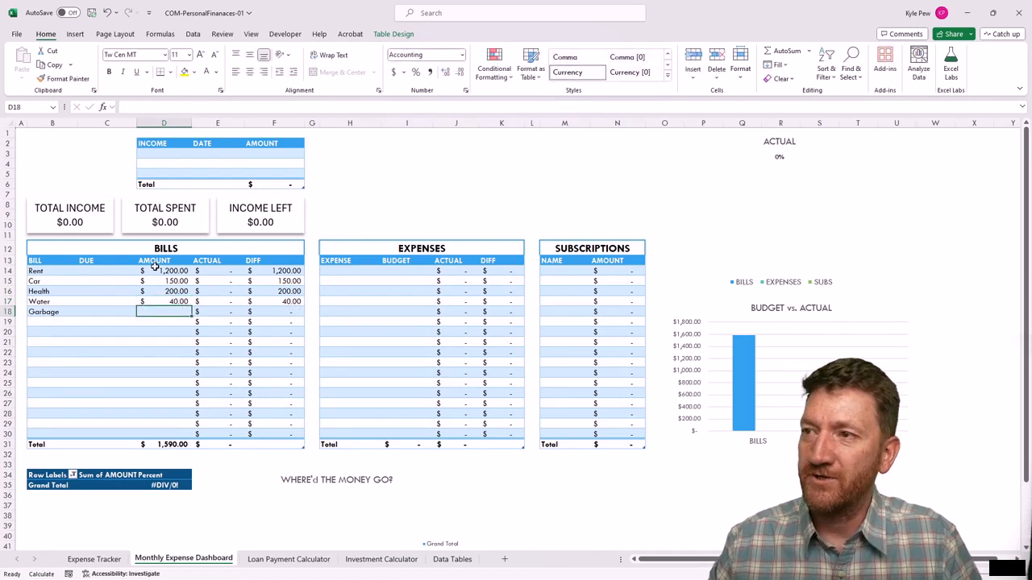
pyautogui.write('20')
pyautogui.press('Return')
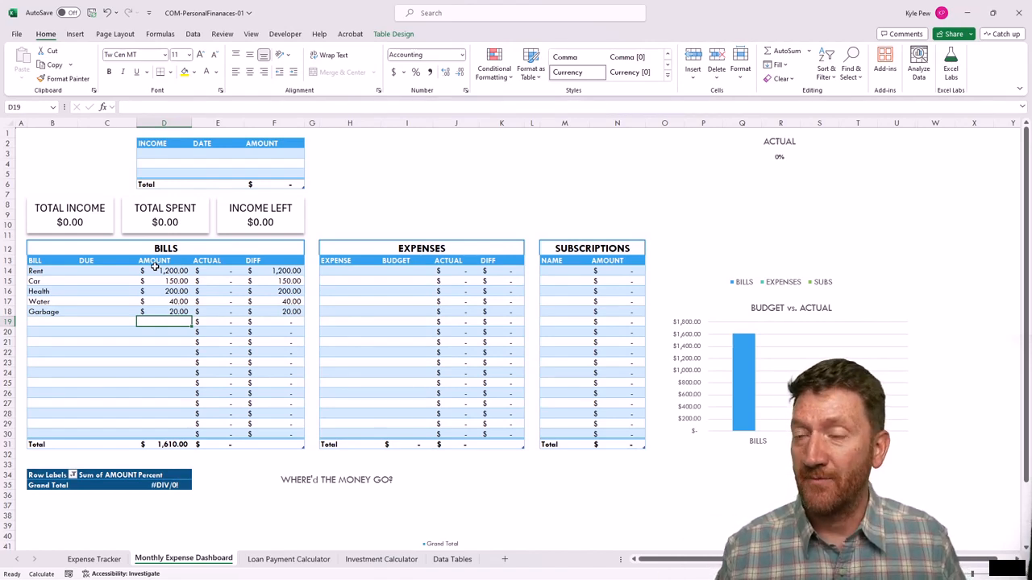
# - Add Food with a budget of 500 and Kids with a budget of 100 to the Expenses table
pyautogui.click(345, 273)
pyautogui.write('Food')
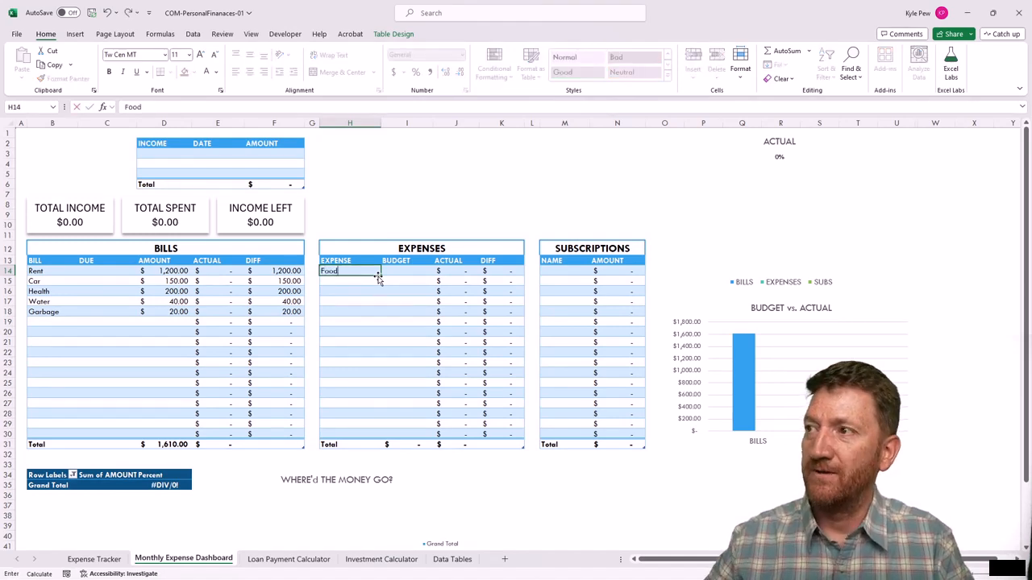
pyautogui.press('Tab')
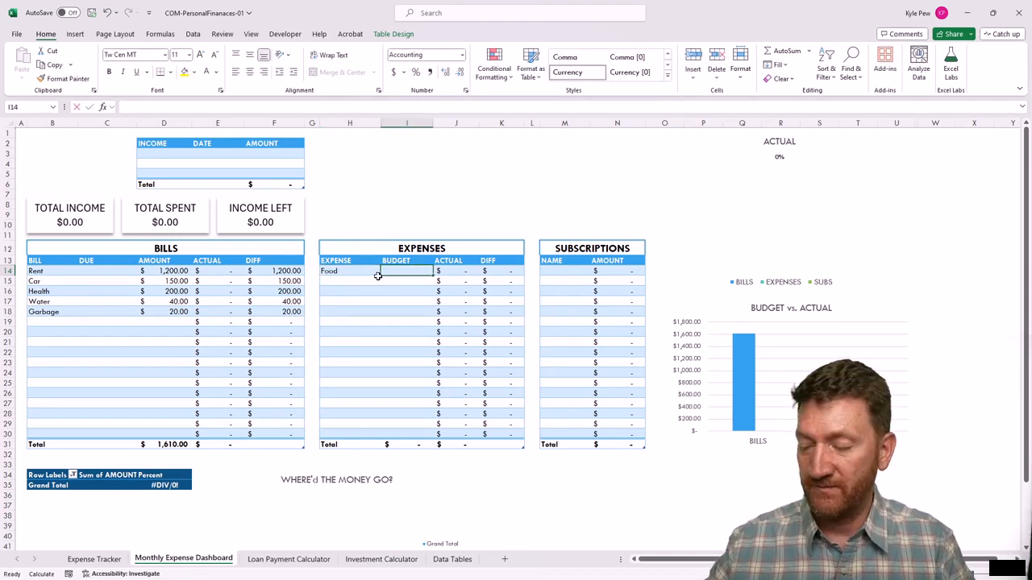
pyautogui.write('500')
pyautogui.press('Return')
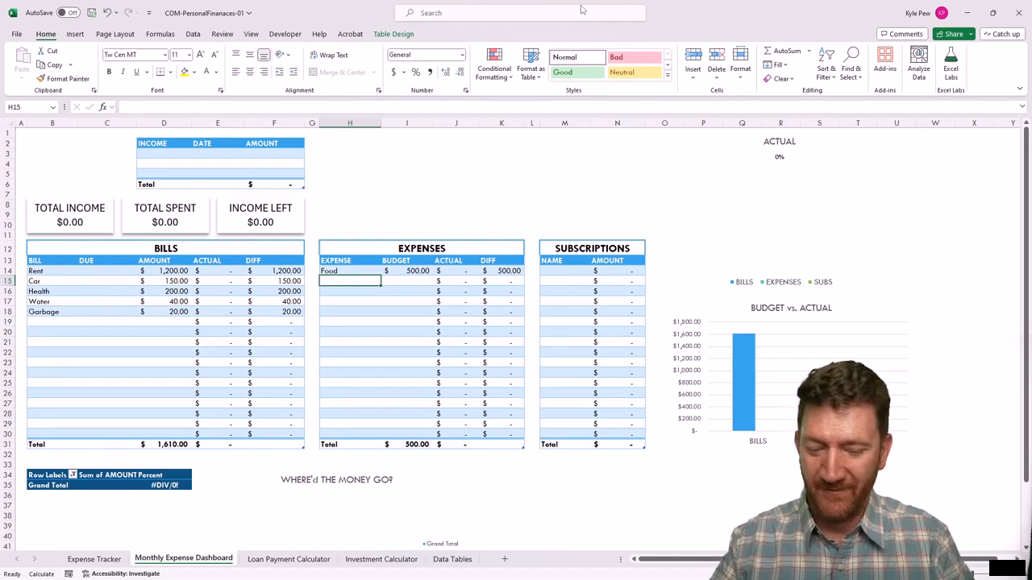
pyautogui.write('Kids')
pyautogui.press('Tab')
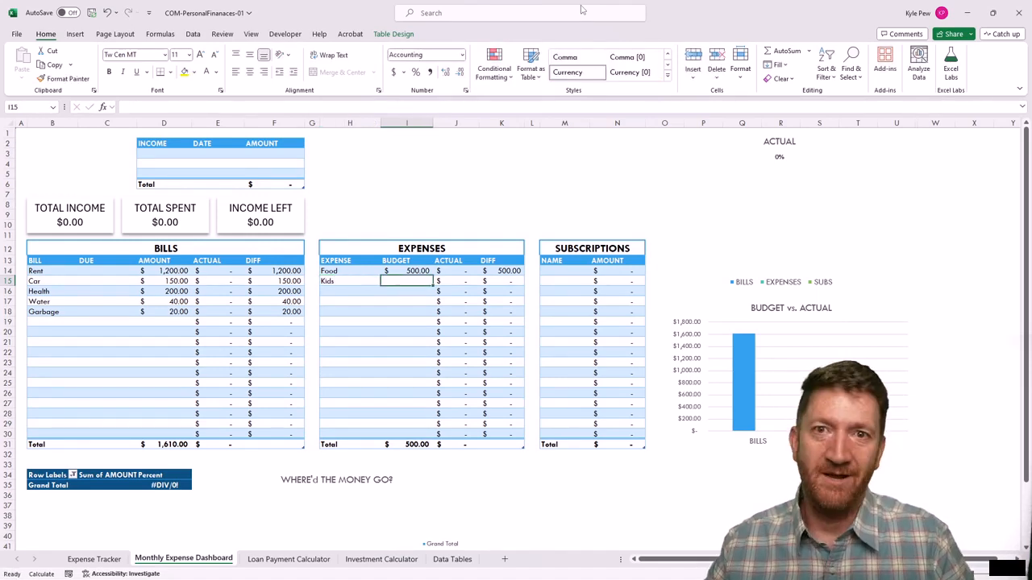
pyautogui.write('100')
pyautogui.press('Return')
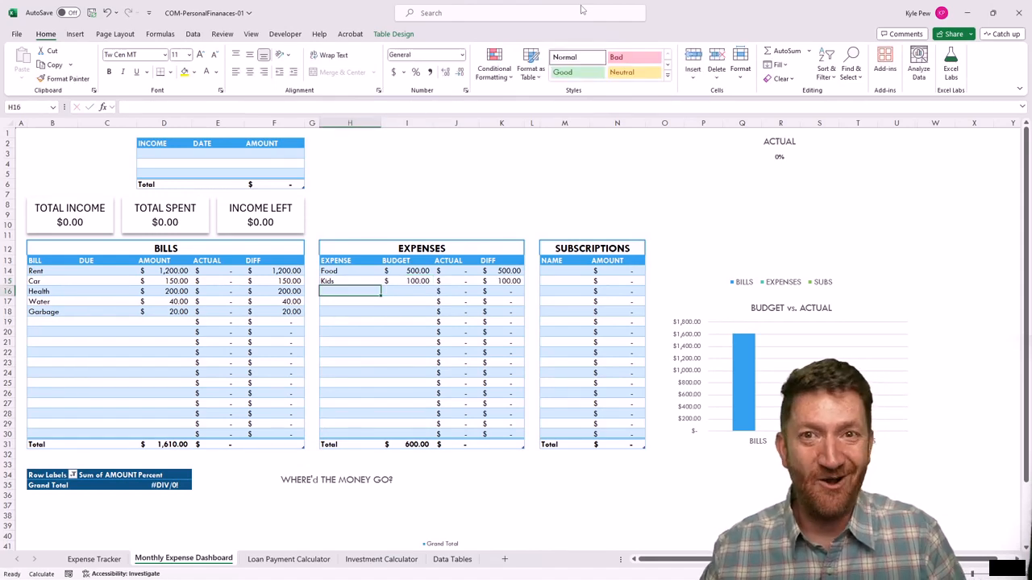
# - Add Car Repair with a budget of 400 below Kids in the Expenses table
pyautogui.write('Car Ren')
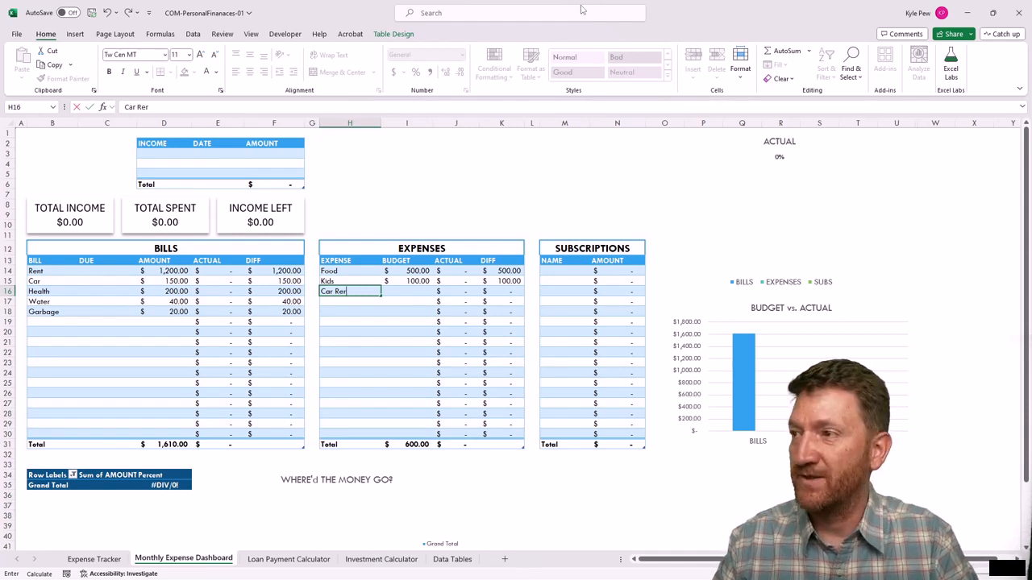
pyautogui.press('BackSpace')
pyautogui.write('pair')
pyautogui.press('Tab')
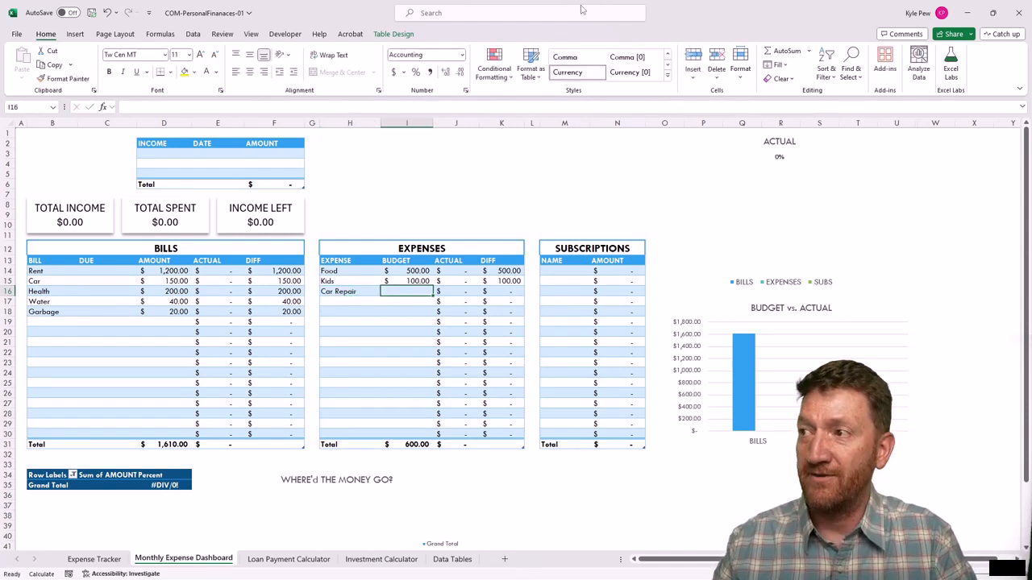
pyautogui.write('400')
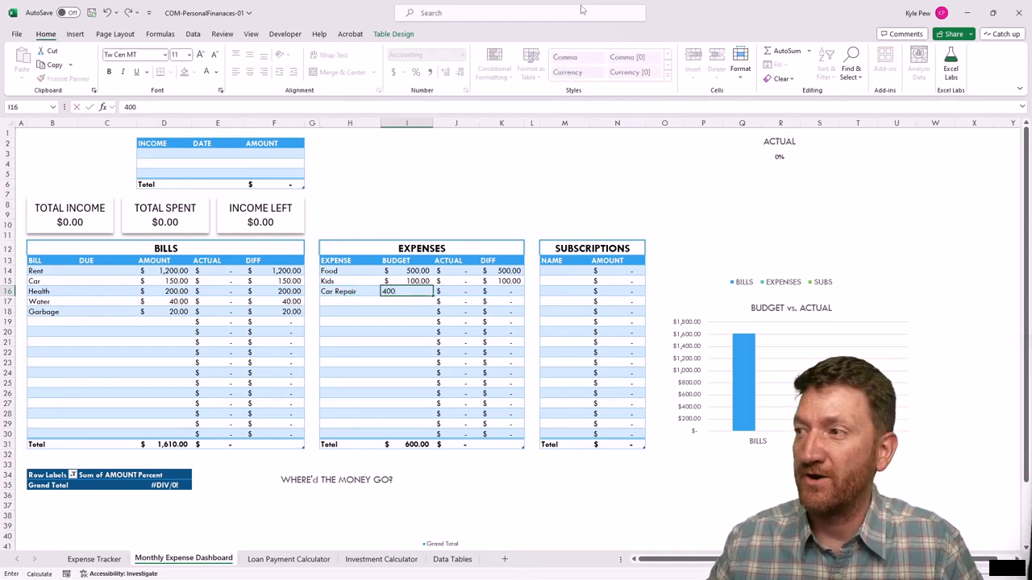
pyautogui.press('Return')
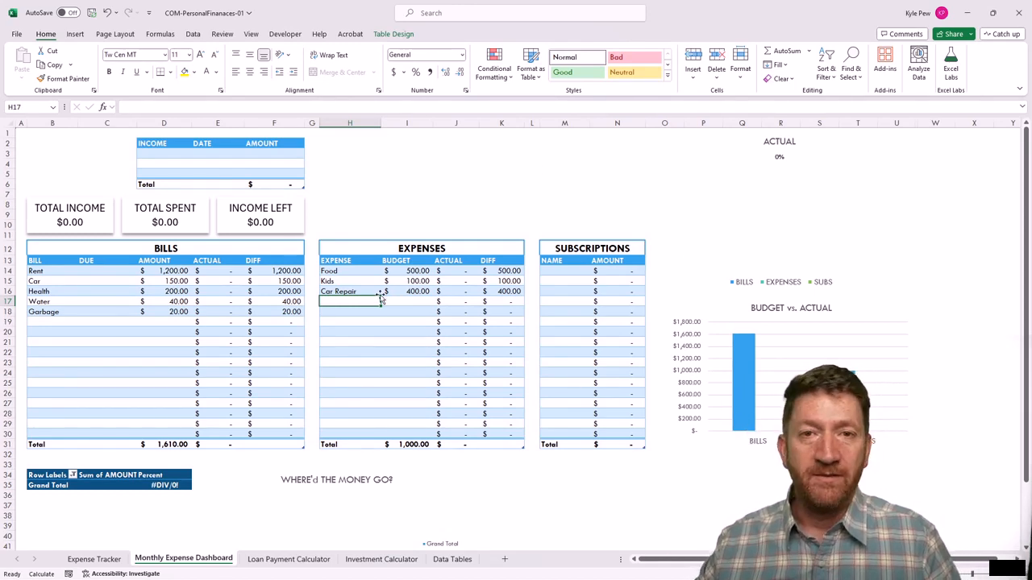
# - Add Netflix as the first name in the Subscriptions table
pyautogui.click(561, 272)
pyautogui.write('N')
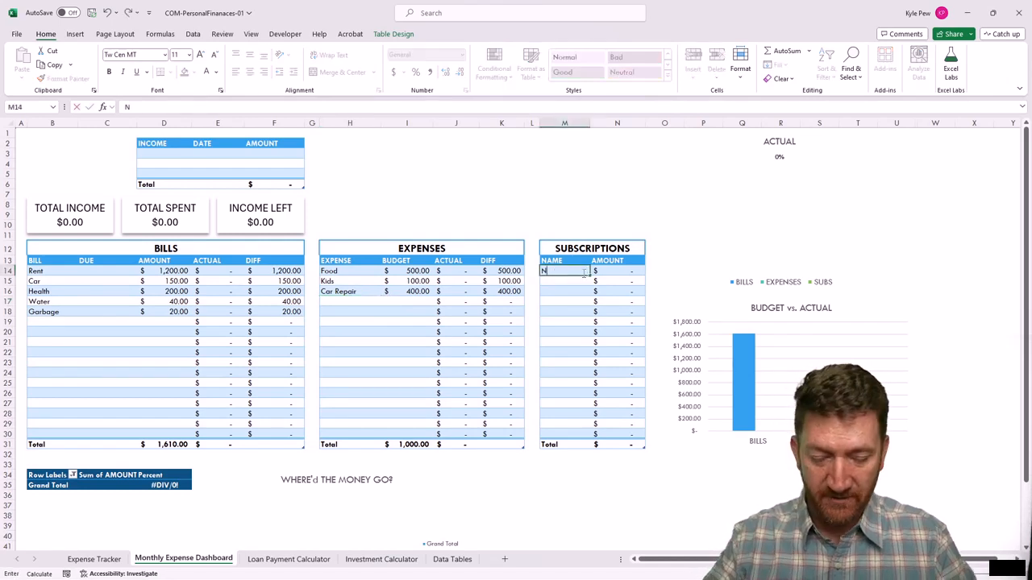
pyautogui.write('etflix')
pyautogui.press('Return')
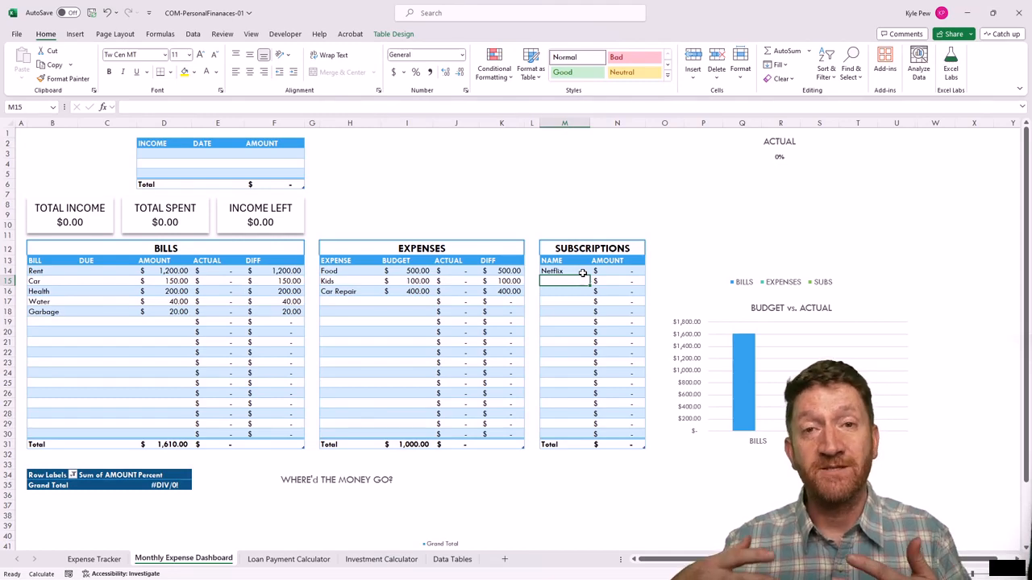
# - On the Expense Tracker sheet, choose Rent as the first expense and enter its date as 10/06/2023
pyautogui.click(95, 559)
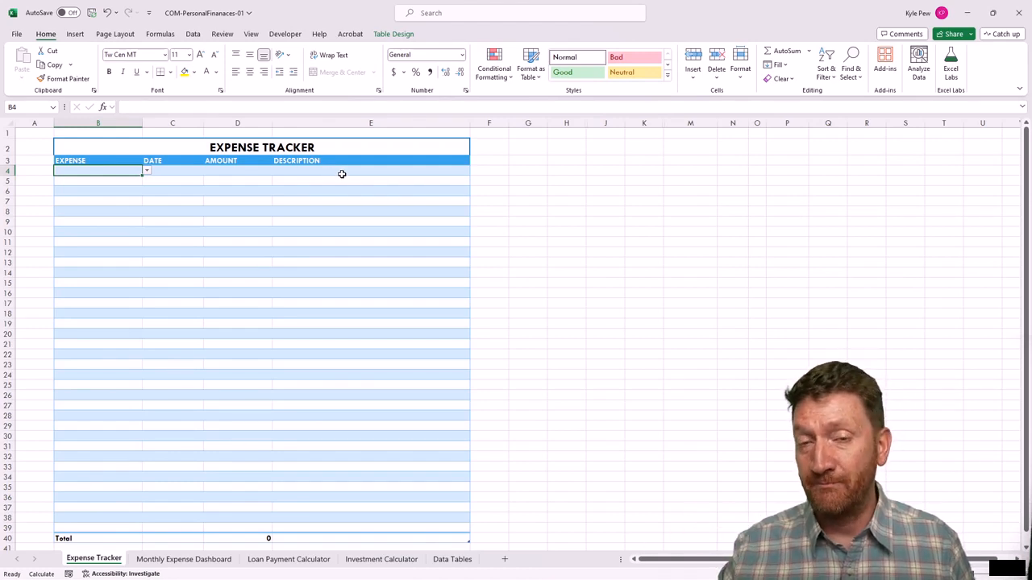
pyautogui.click(147, 171)
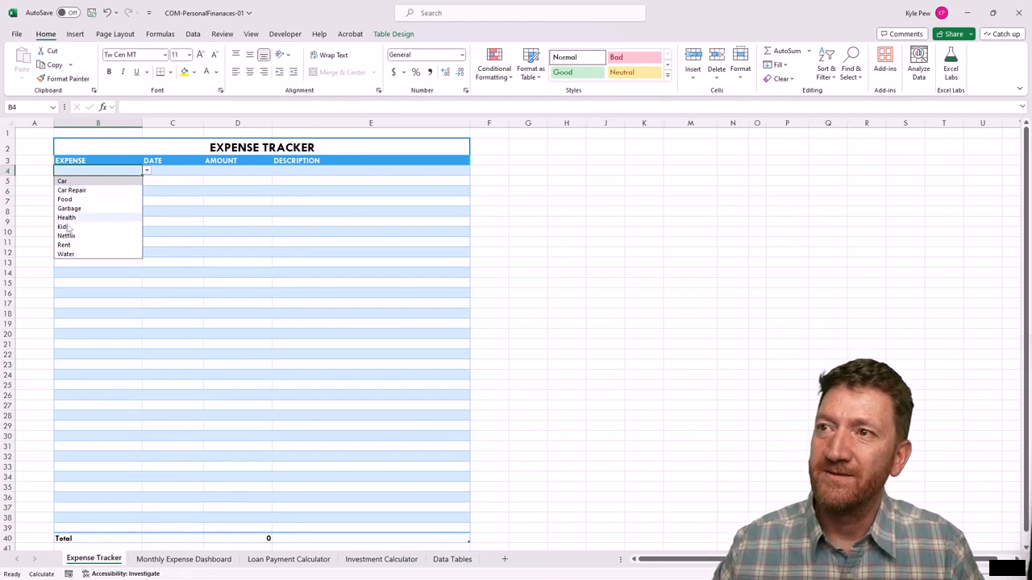
pyautogui.click(66, 245)
pyautogui.click(171, 171)
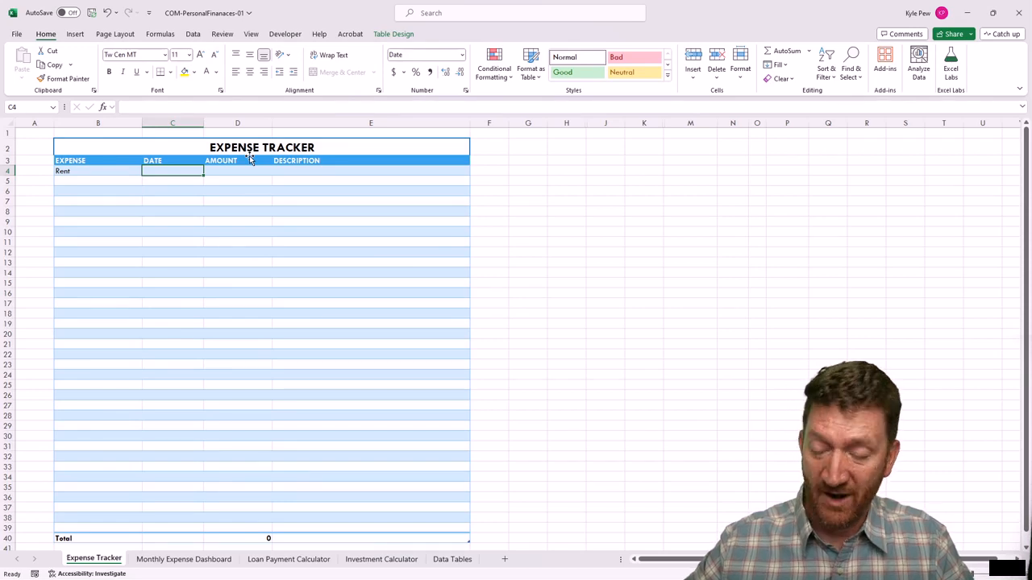
pyautogui.write('10/0')
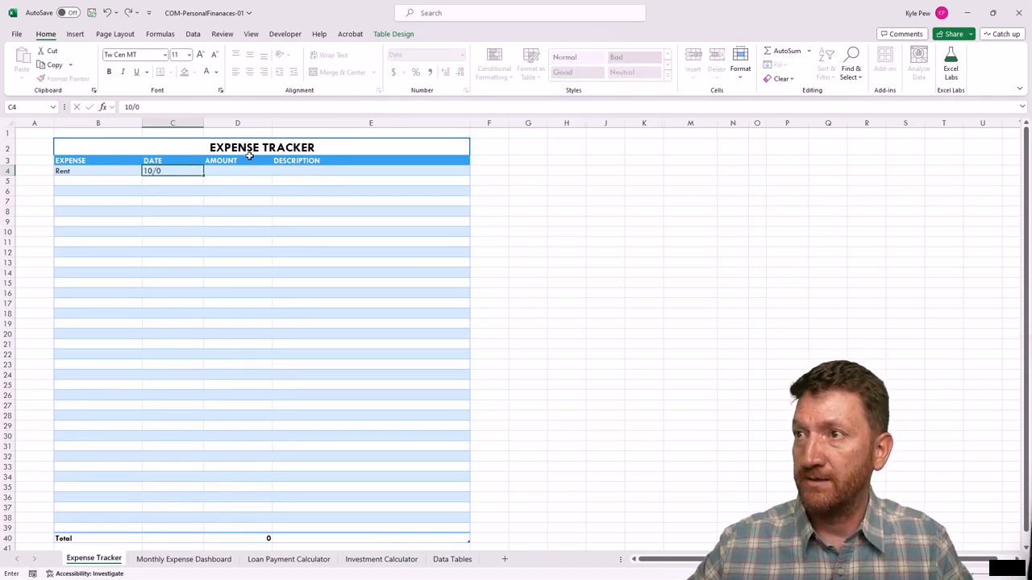
pyautogui.write('6/2023')
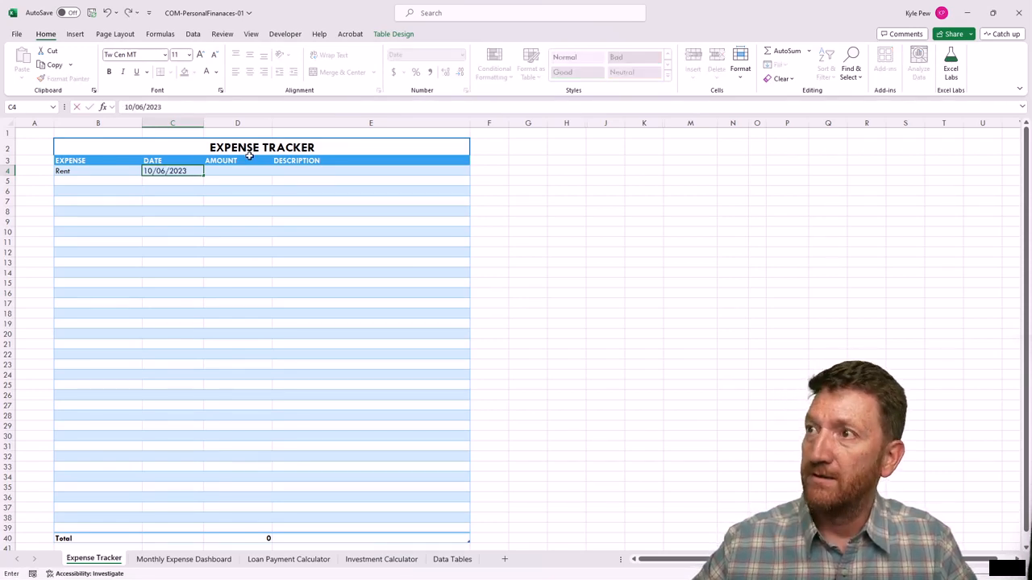
pyautogui.press('Return')
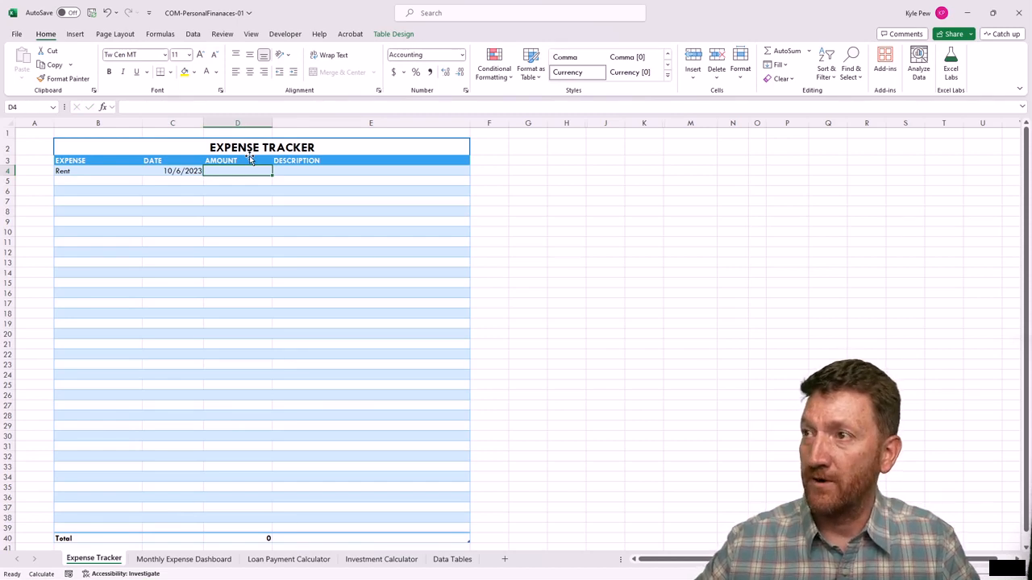
# - Enter 1200 as the Rent amount and log a Food expense of 200 dated 10/2/2023 in the next row
pyautogui.write('1200')
pyautogui.press('Return')
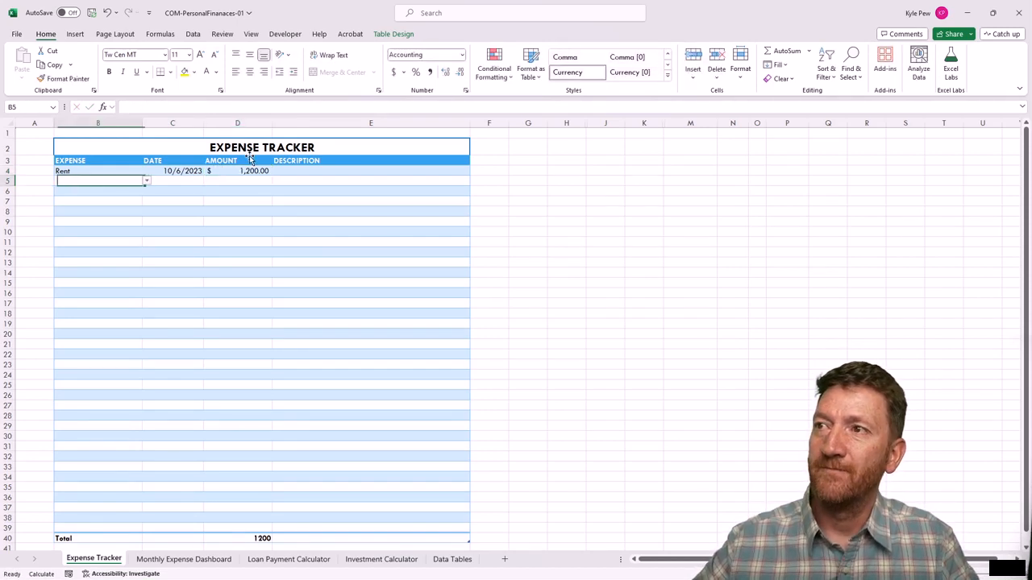
pyautogui.write('F')
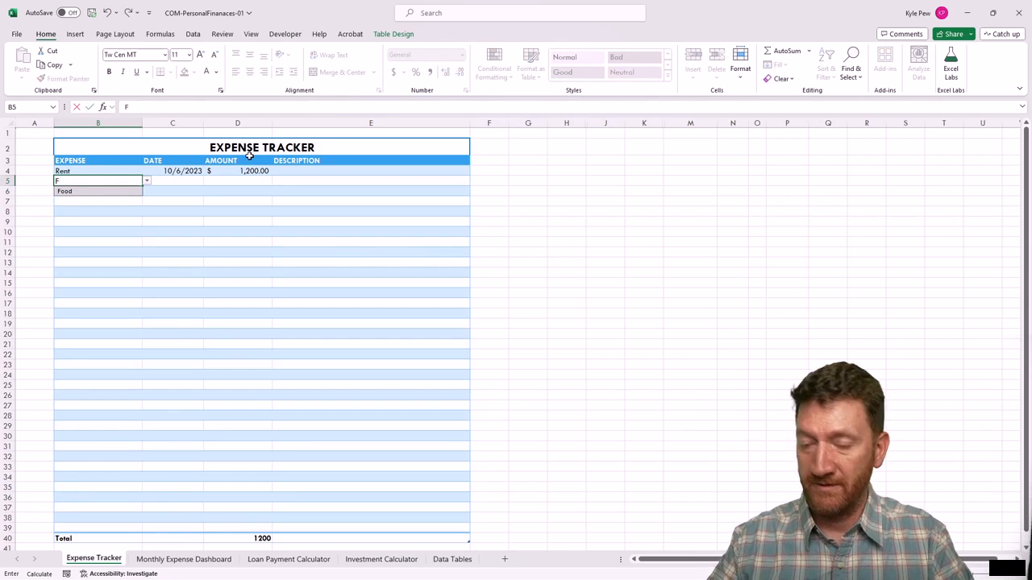
pyautogui.write('ood')
pyautogui.press('Tab')
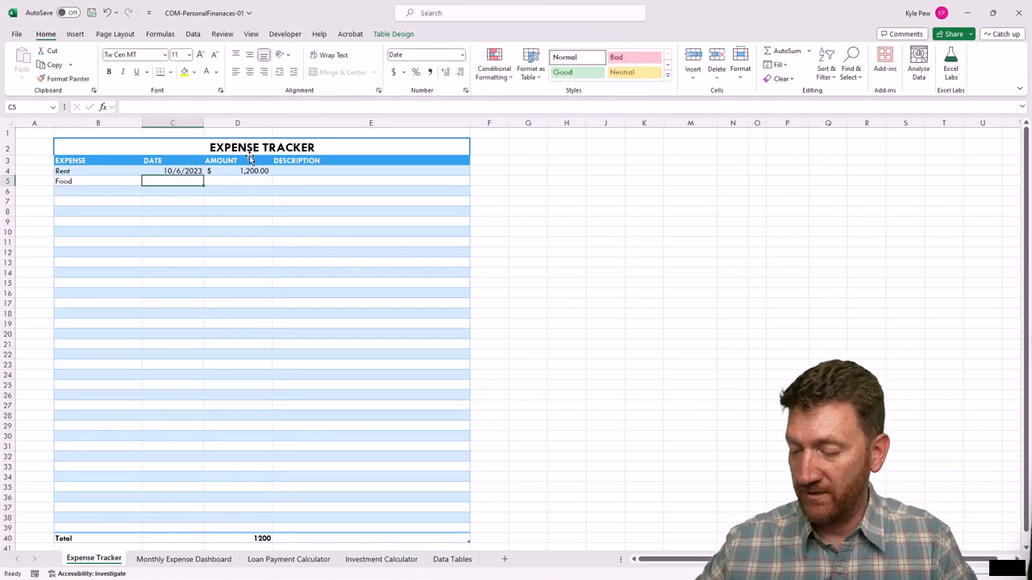
pyautogui.write('10/2')
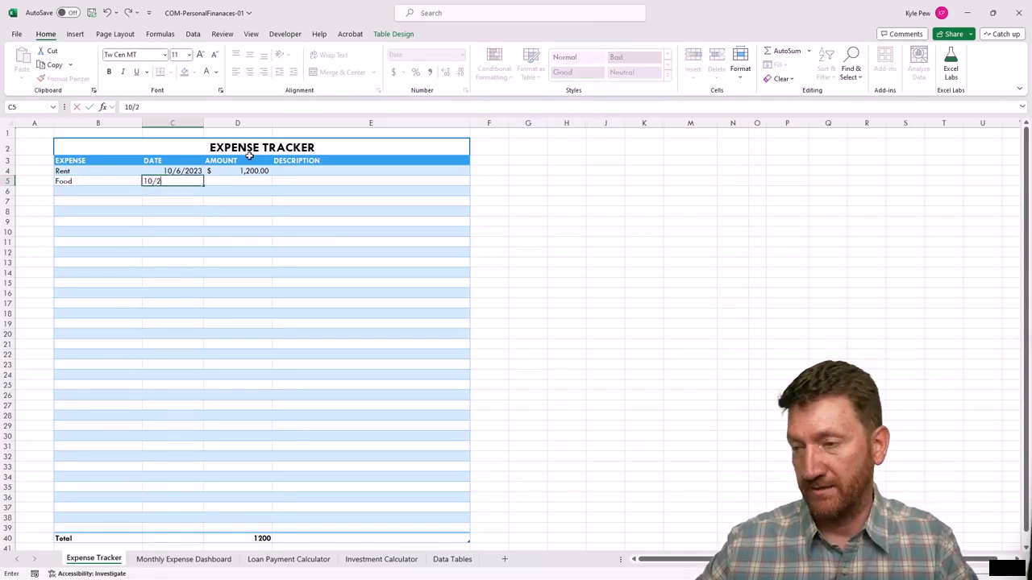
pyautogui.write('/2023')
pyautogui.press('Tab')
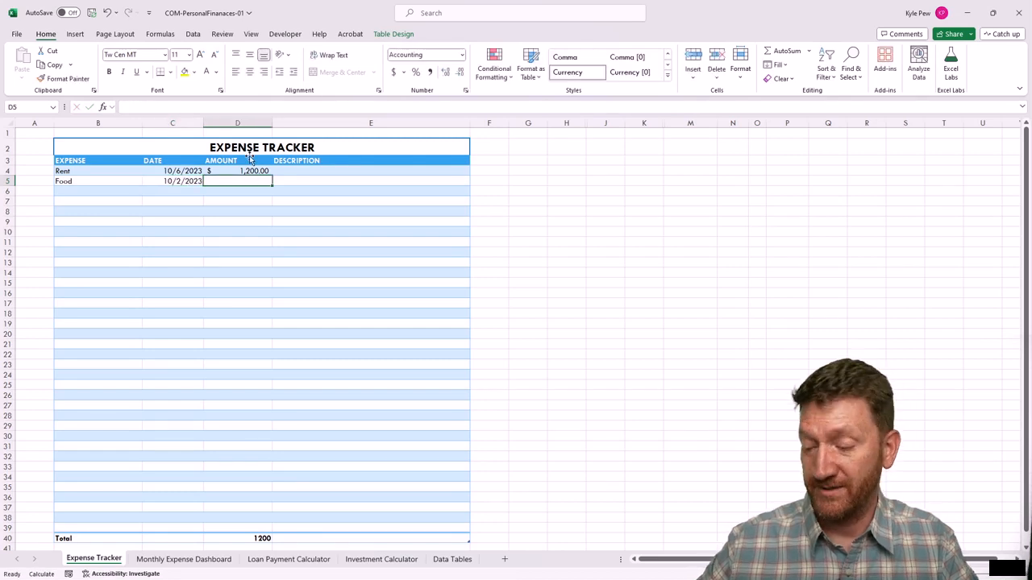
pyautogui.write('200')
pyautogui.press('Return')
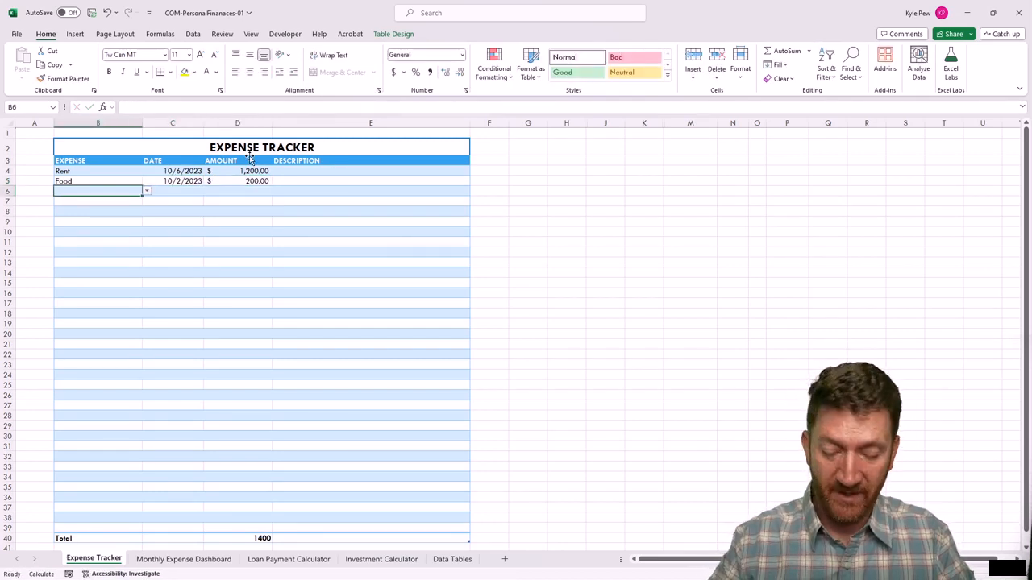
# - Log a Kids expense of 50 dated 10/10/2023 below Food in the Expense Tracker
pyautogui.write('Kids')
pyautogui.press('Tab')
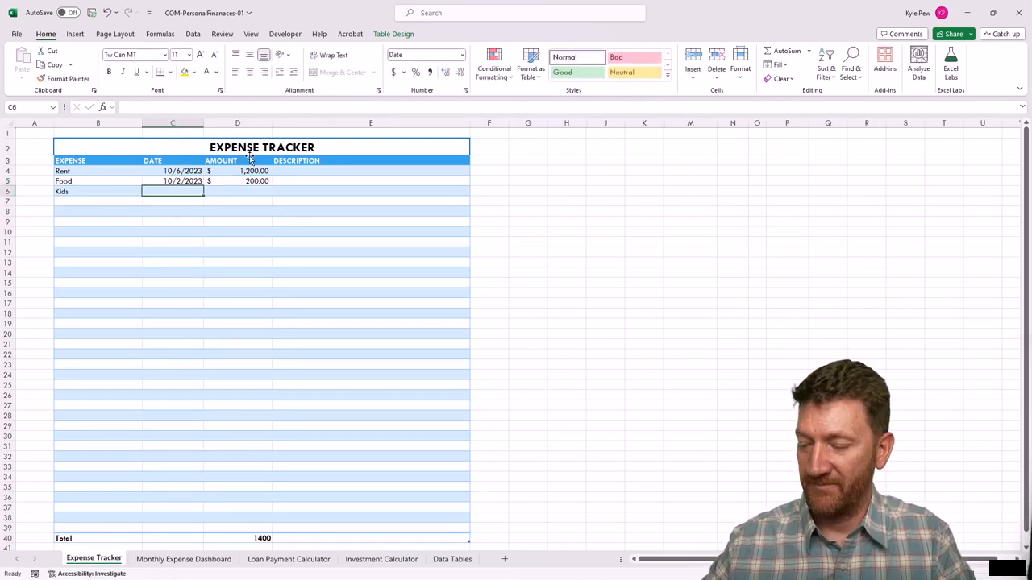
pyautogui.write('10')
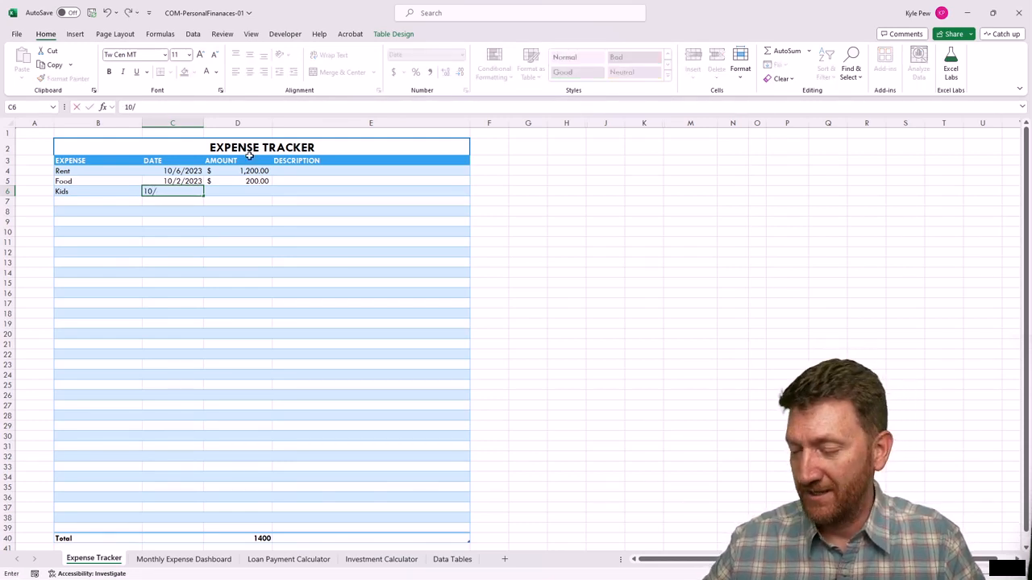
pyautogui.write('/10/2023')
pyautogui.press('Tab')
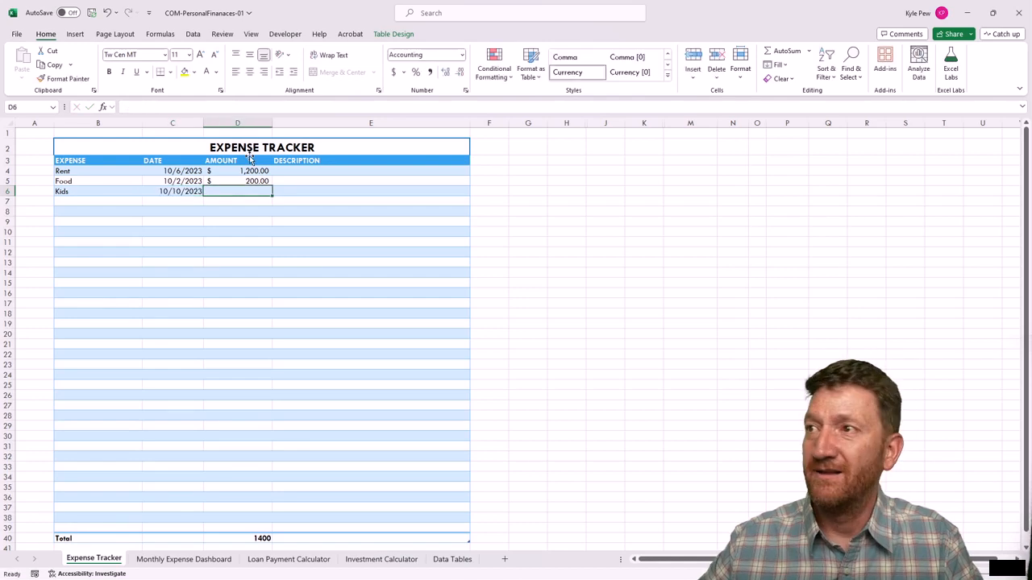
pyautogui.write('50')
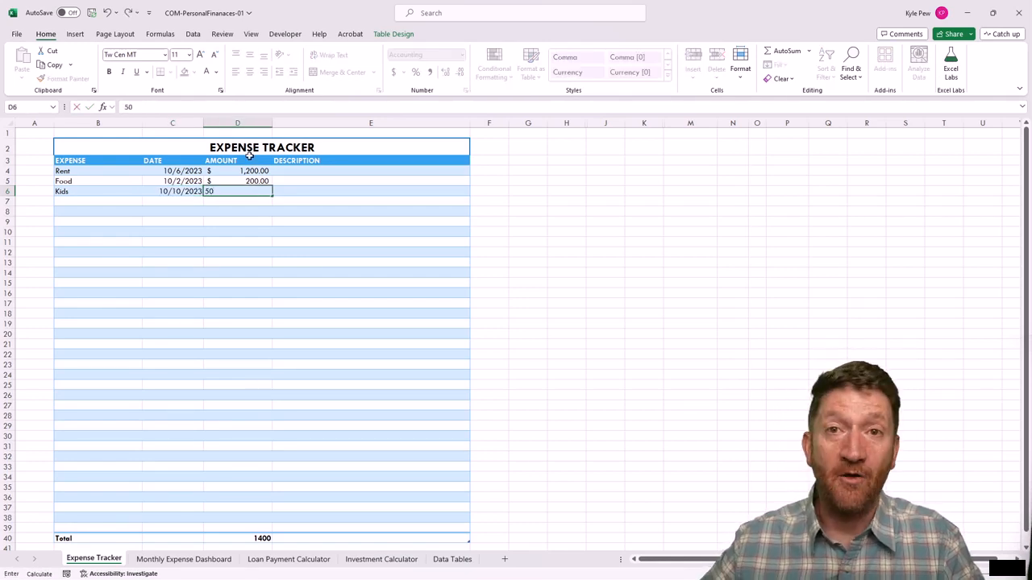
pyautogui.press('Return')
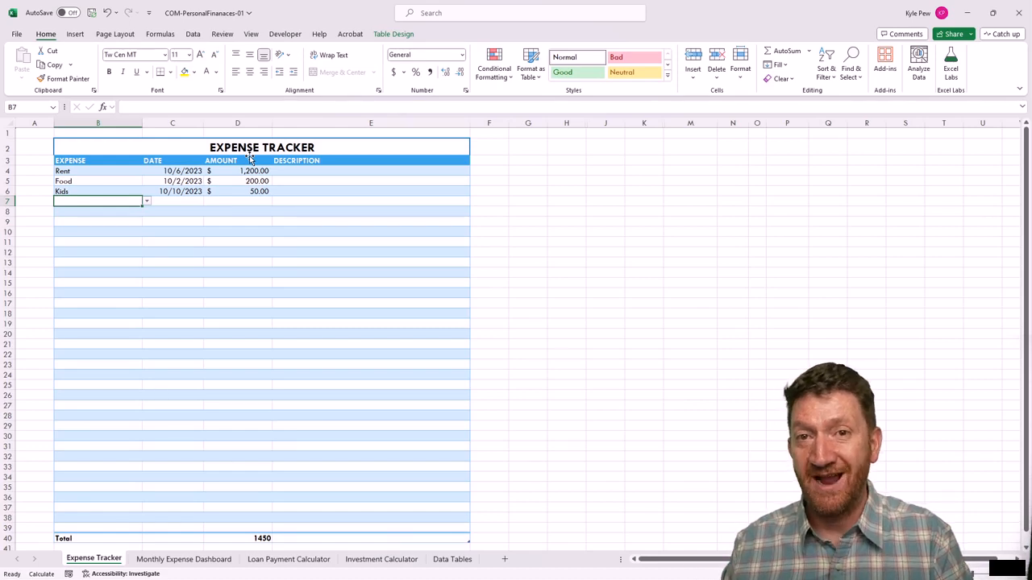
# - Inspect the formula for Rent's actual amount on the Monthly Expense Dashboard and return to the Expense Tracker sheet
pyautogui.click(183, 559)
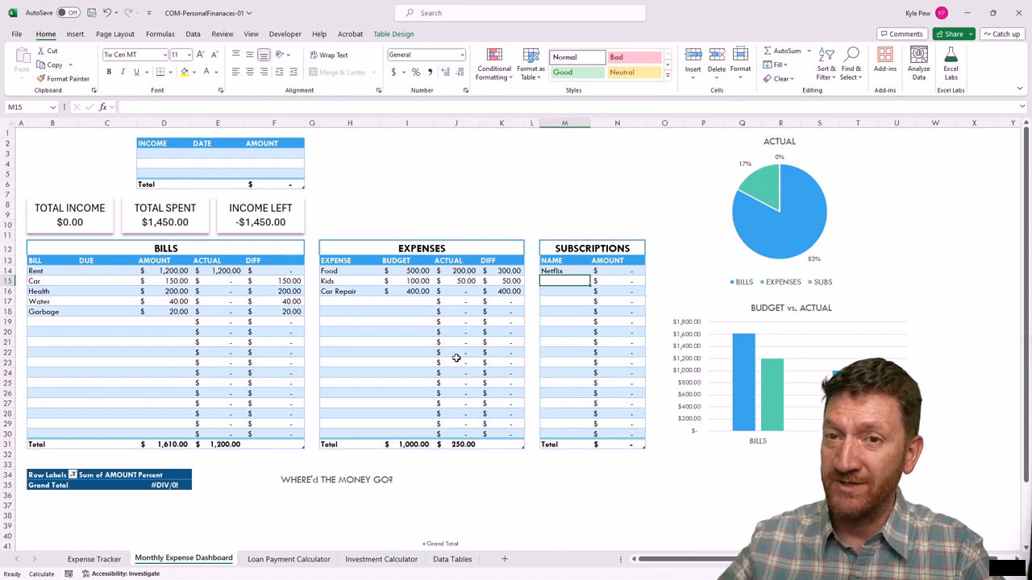
pyautogui.click(230, 271)
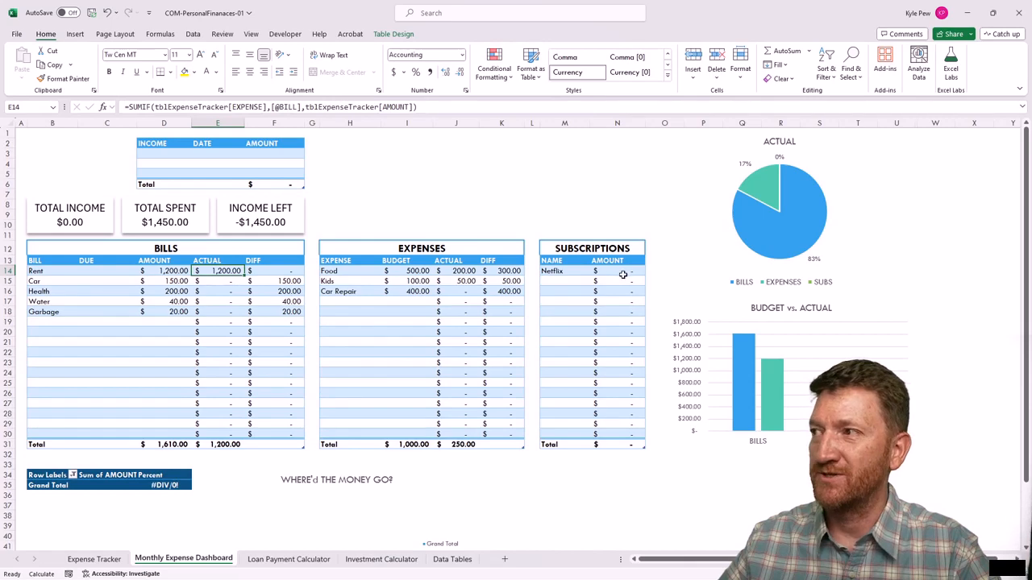
pyautogui.click(95, 560)
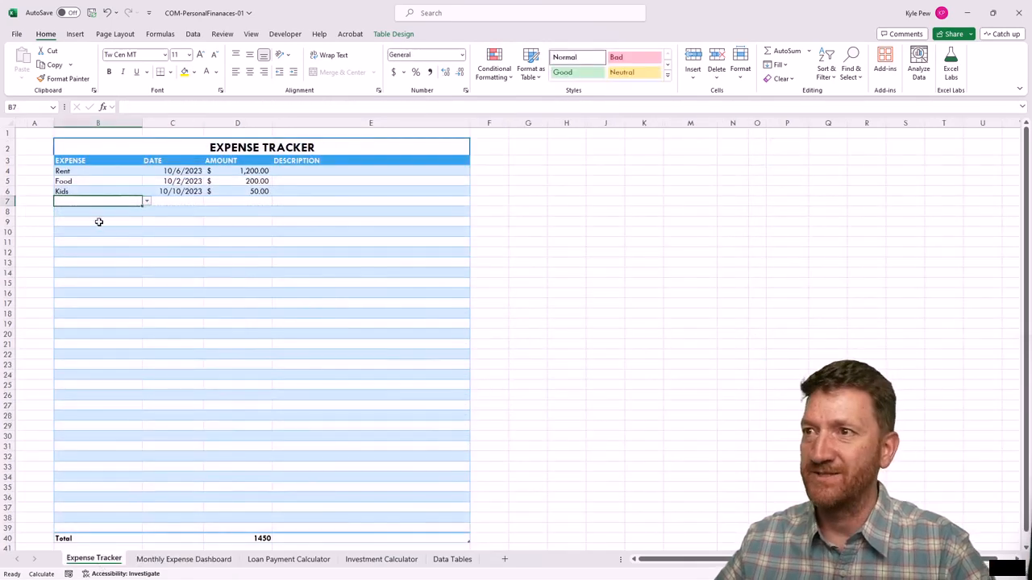
# - Log a Netflix expense of 12.99 dated 10/12/2023 below Kids in the Expense Tracker
pyautogui.click(146, 201)
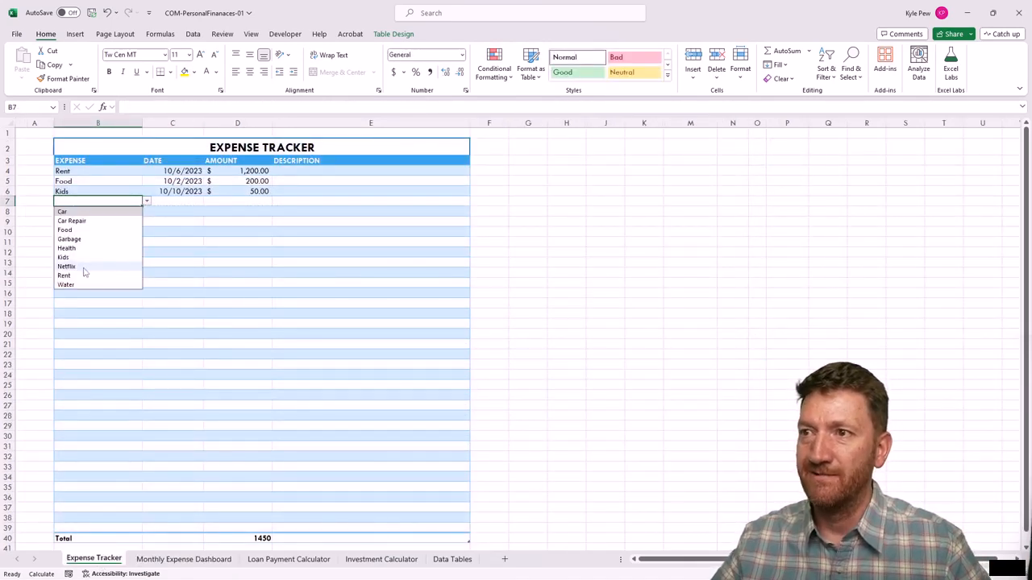
pyautogui.click(84, 267)
pyautogui.click(189, 200)
pyautogui.write('1')
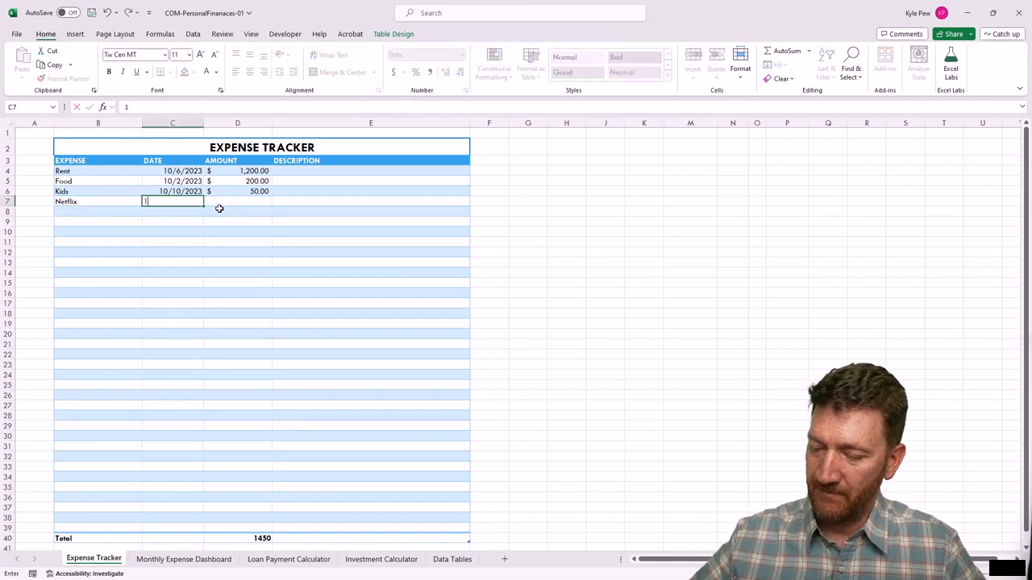
pyautogui.write('0/12/2023')
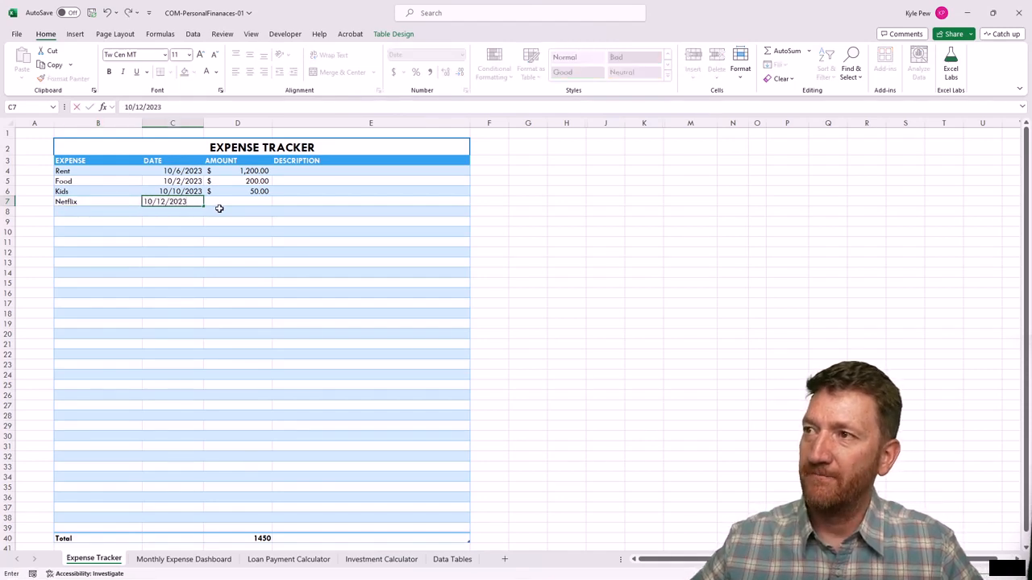
pyautogui.press('Tab')
pyautogui.write('12')
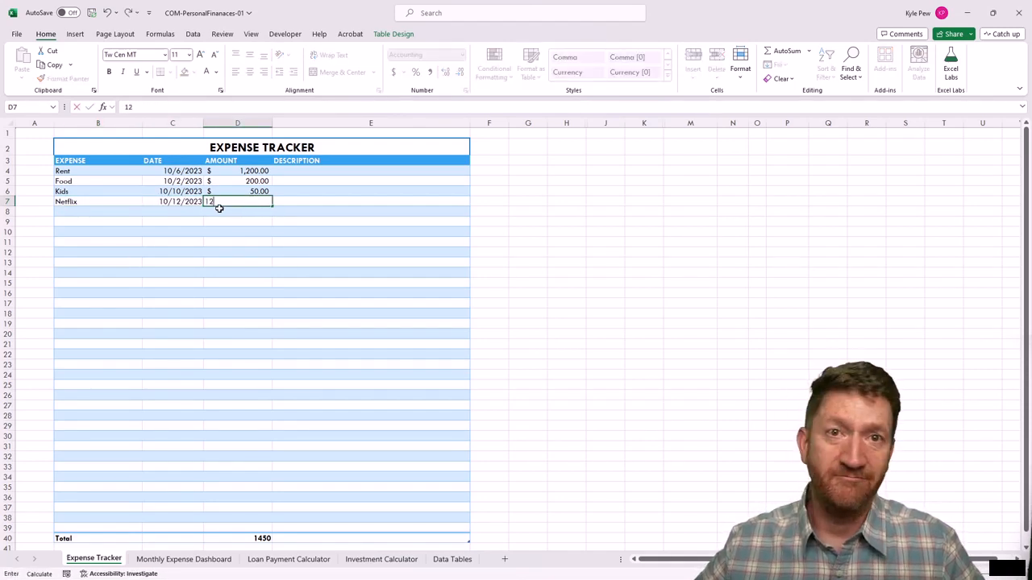
pyautogui.write('.99')
pyautogui.press('Return')
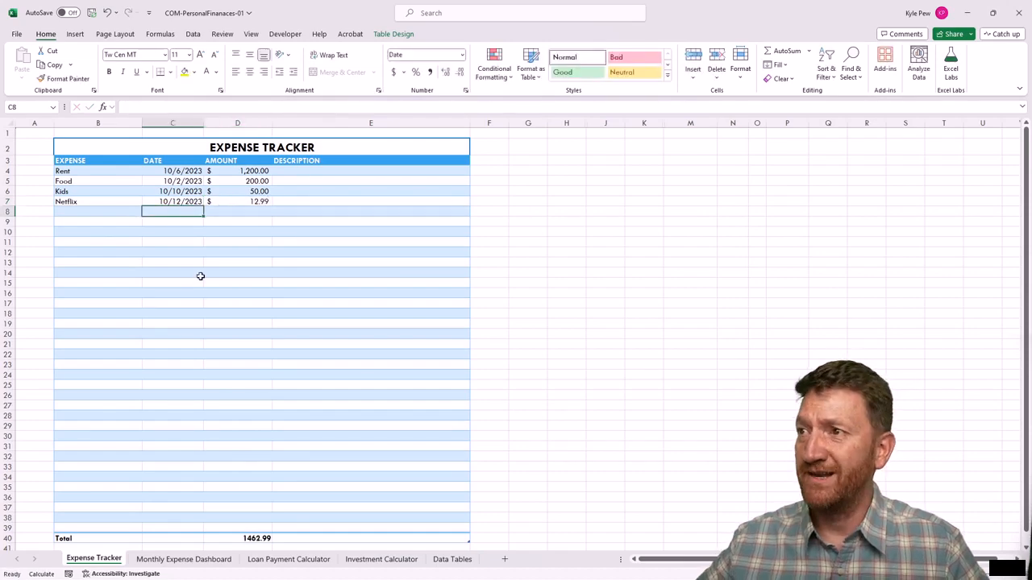
# - On the Monthly Expense Dashboard, add Paycheck 01 to the Income table with date 10/6/2023 and amount 2,400
pyautogui.click(184, 559)
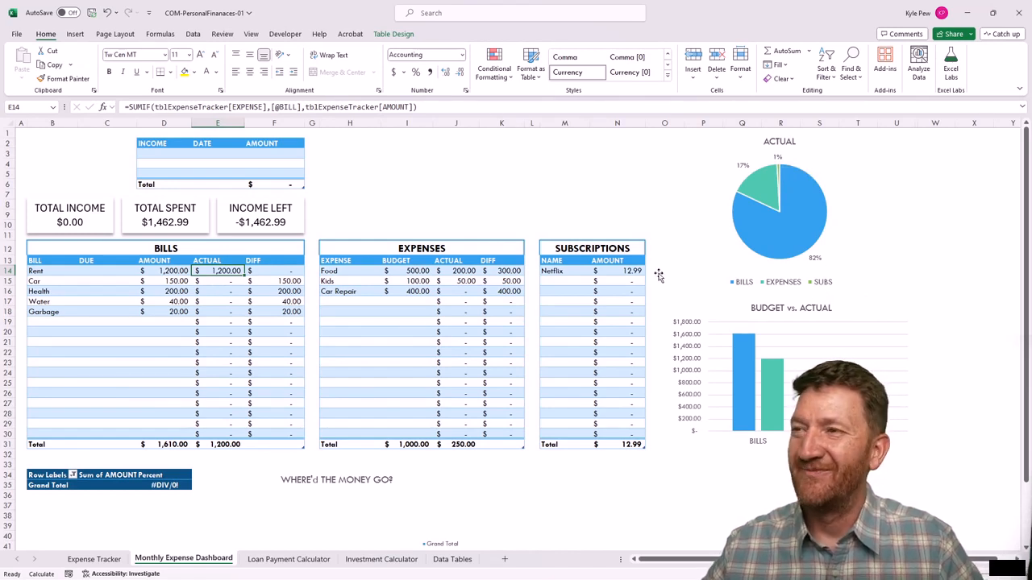
pyautogui.click(153, 153)
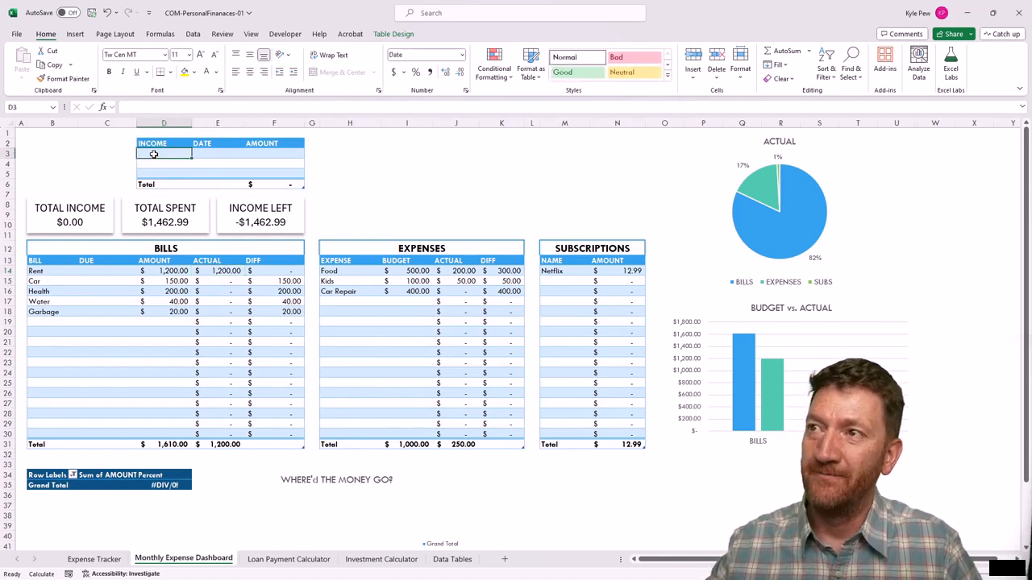
pyautogui.write('Payc')
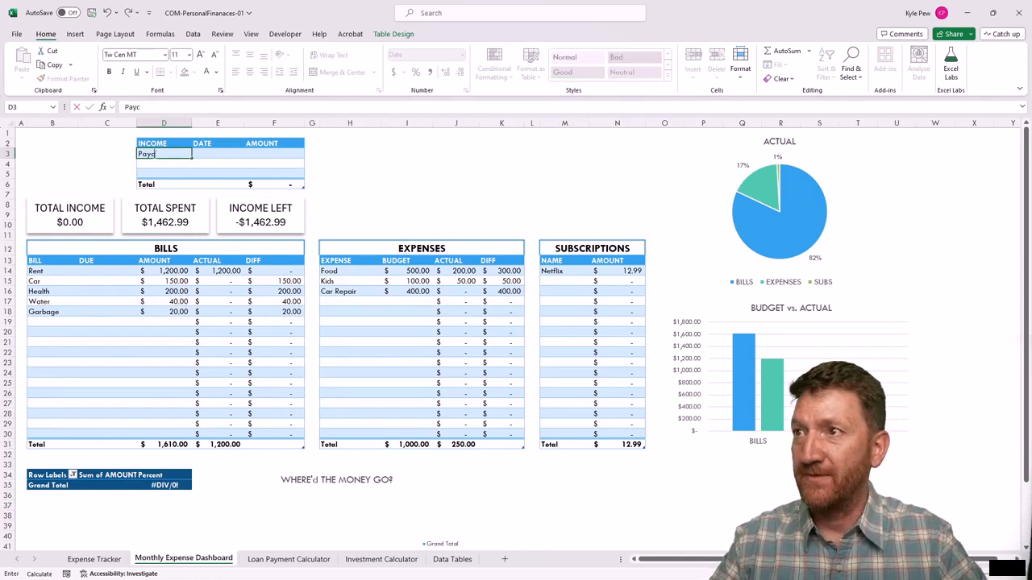
pyautogui.write('heck 01')
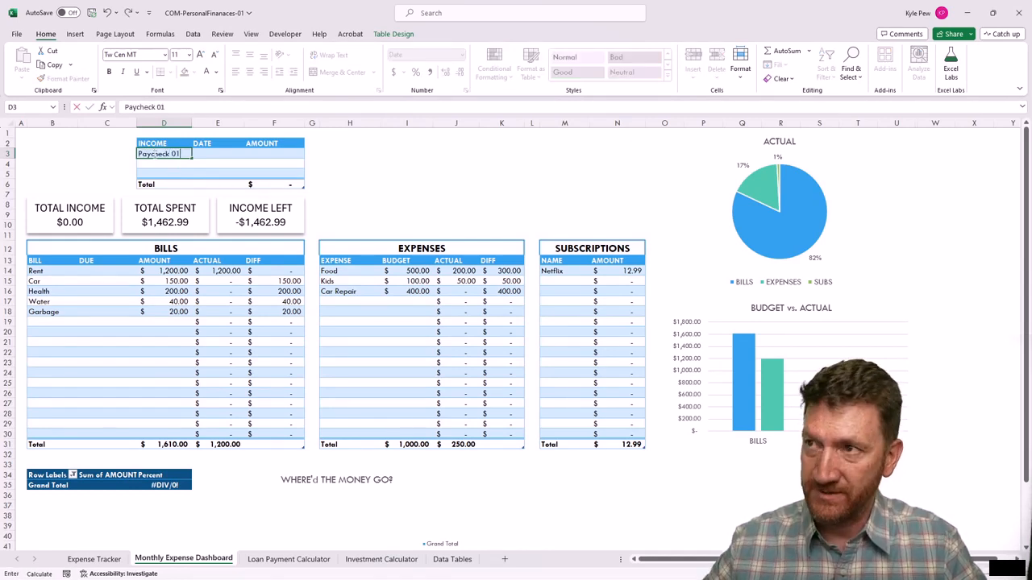
pyautogui.press('Tab')
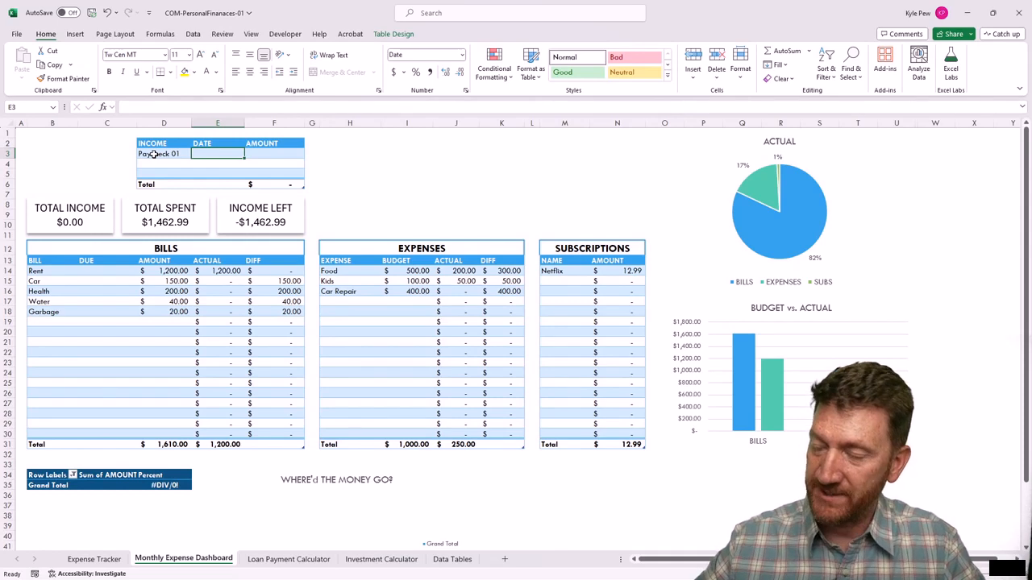
pyautogui.write('10/6/')
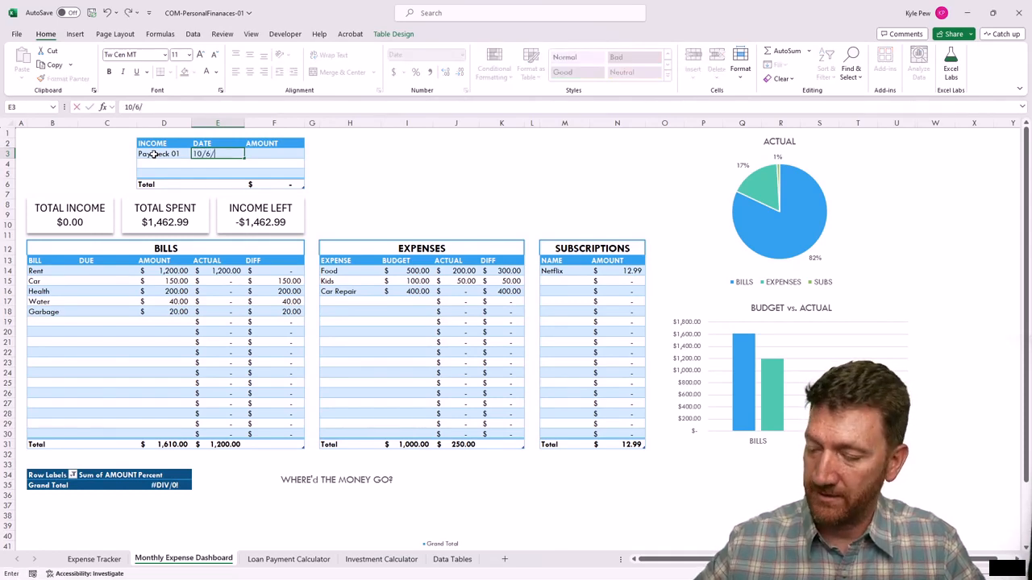
pyautogui.write('2023')
pyautogui.press('Tab')
pyautogui.write('2')
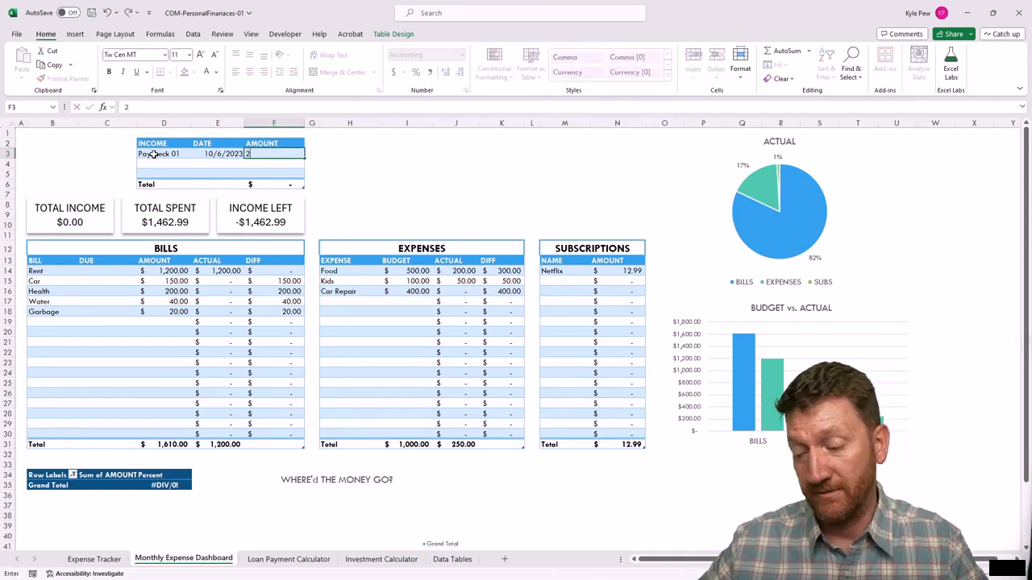
pyautogui.write(',400')
pyautogui.press('Return')
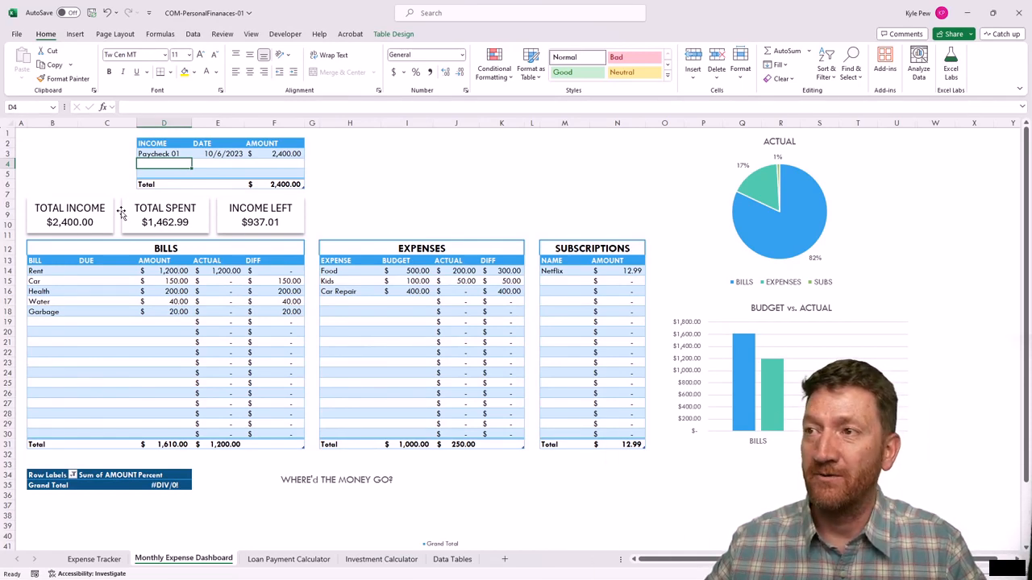
# - Refresh the PivotTable below the Bills table and review its updated spending chart
pyautogui.scroll(-1, 131, 323)
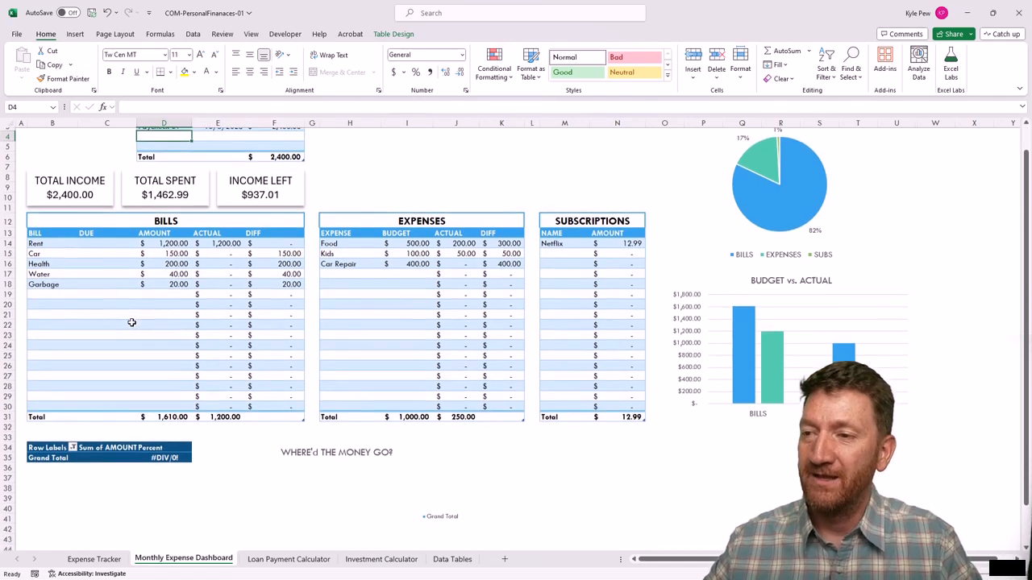
pyautogui.click(103, 451)
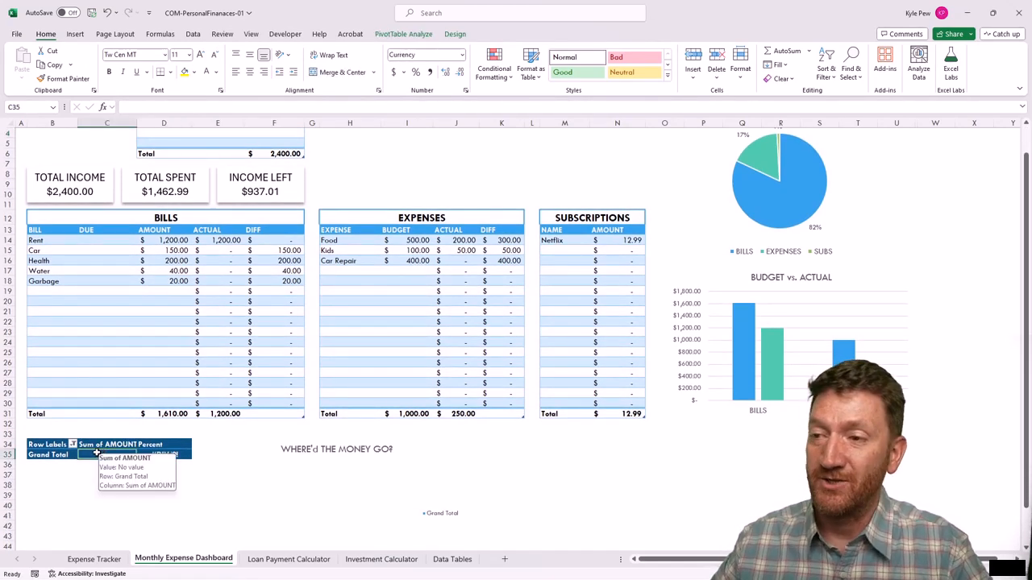
pyautogui.click(411, 34)
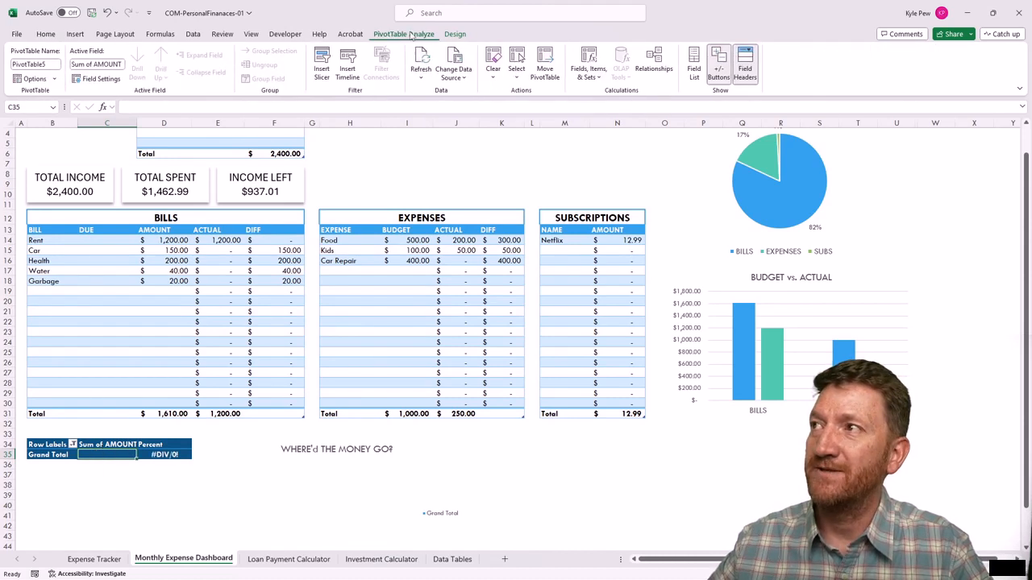
pyautogui.click(421, 58)
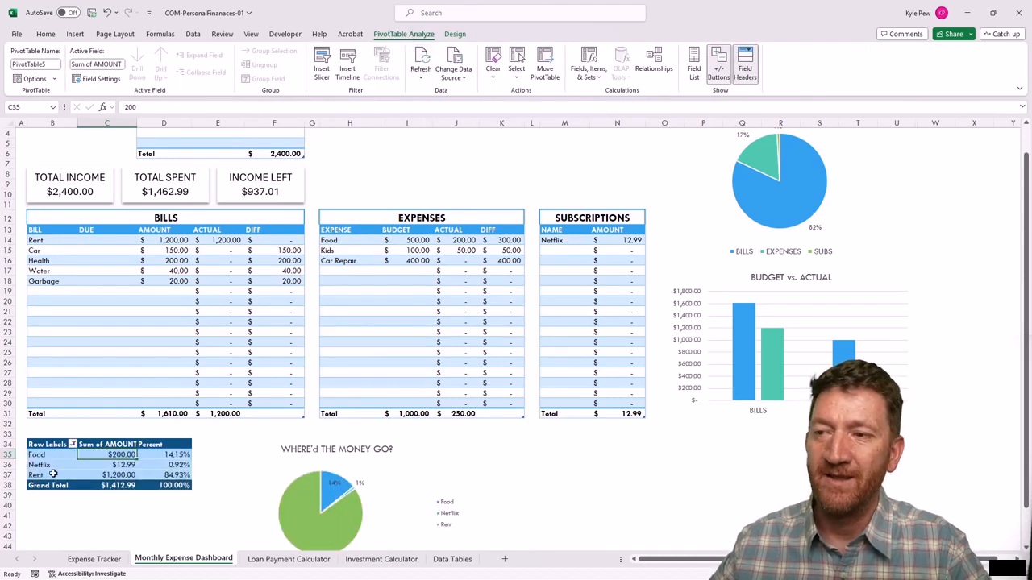
pyautogui.moveTo(131, 465)
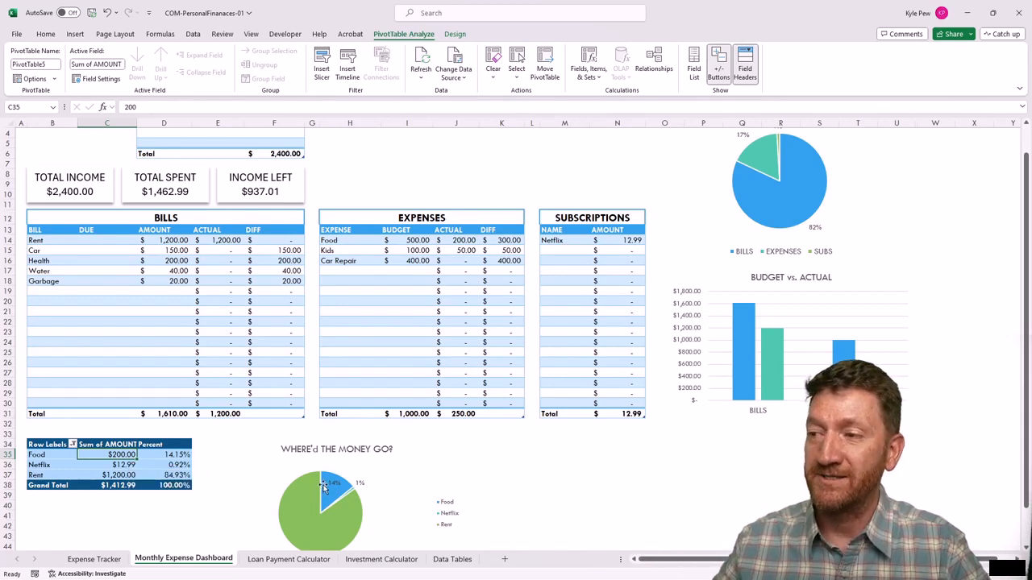
pyautogui.scroll(-1, 355, 460)
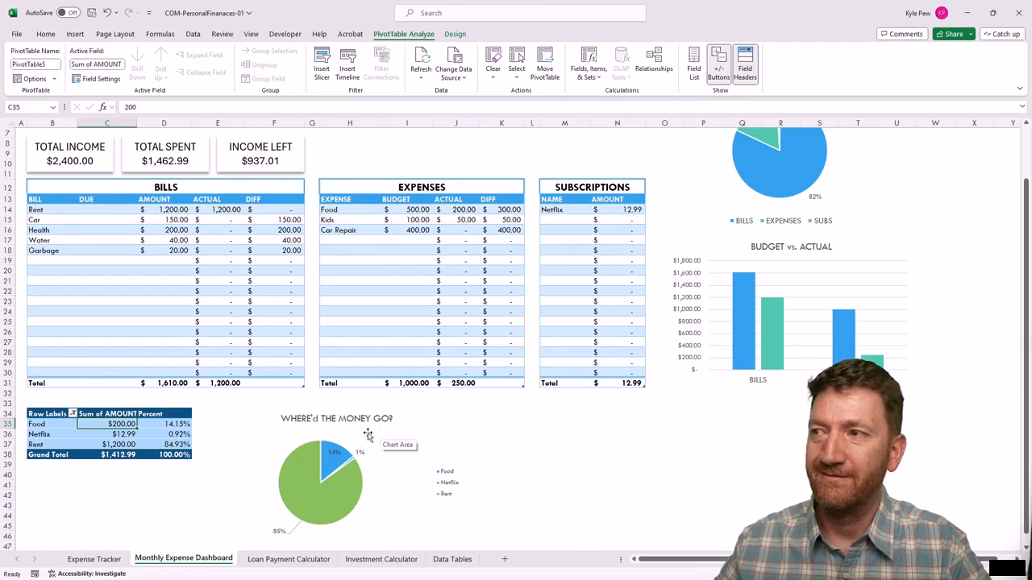
pyautogui.scroll(2, 355, 436)
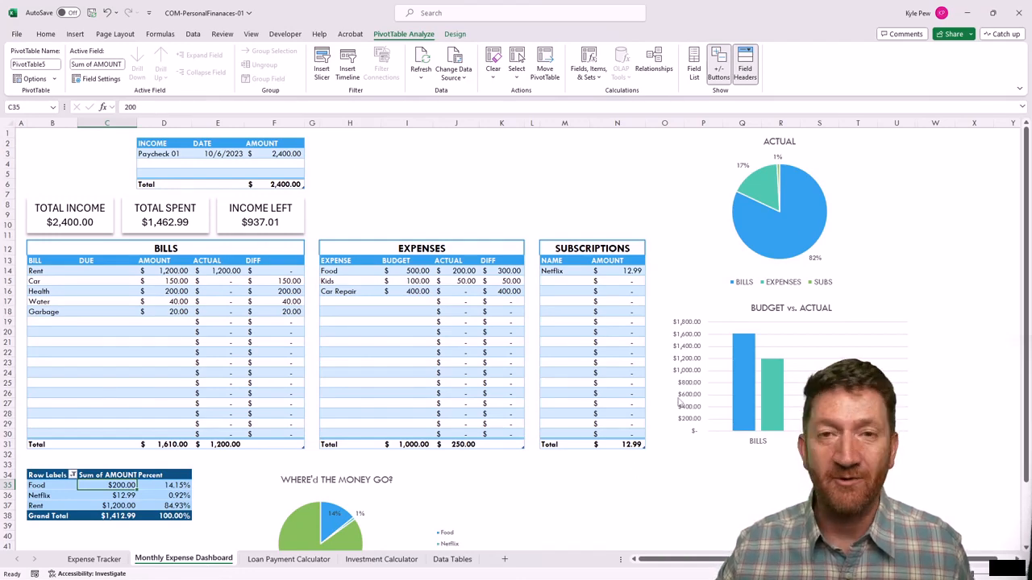
# - Revisit the Expense Tracker sheet and open the Loan Payment Calculator sheet
pyautogui.click(94, 558)
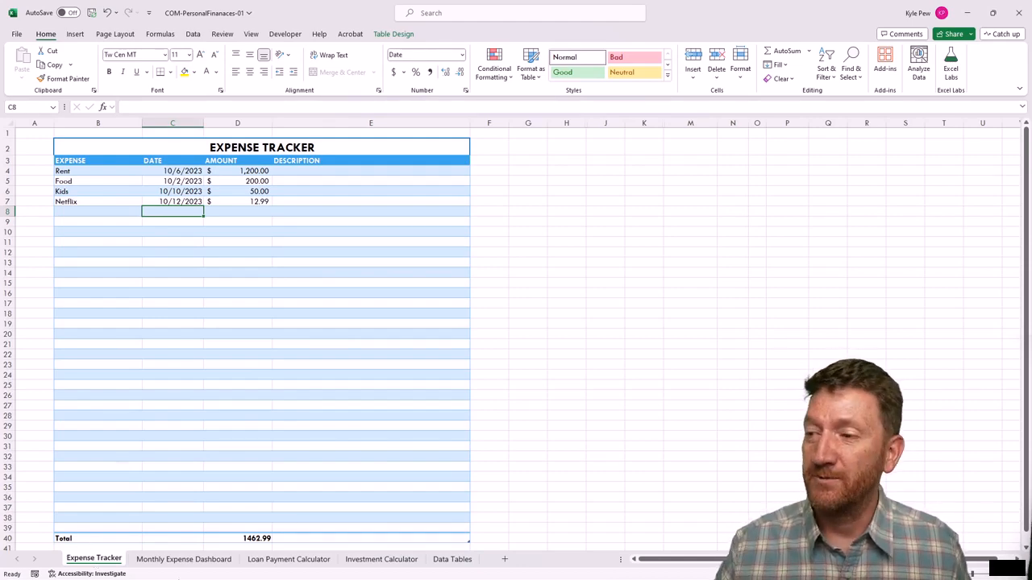
pyautogui.click(282, 561)
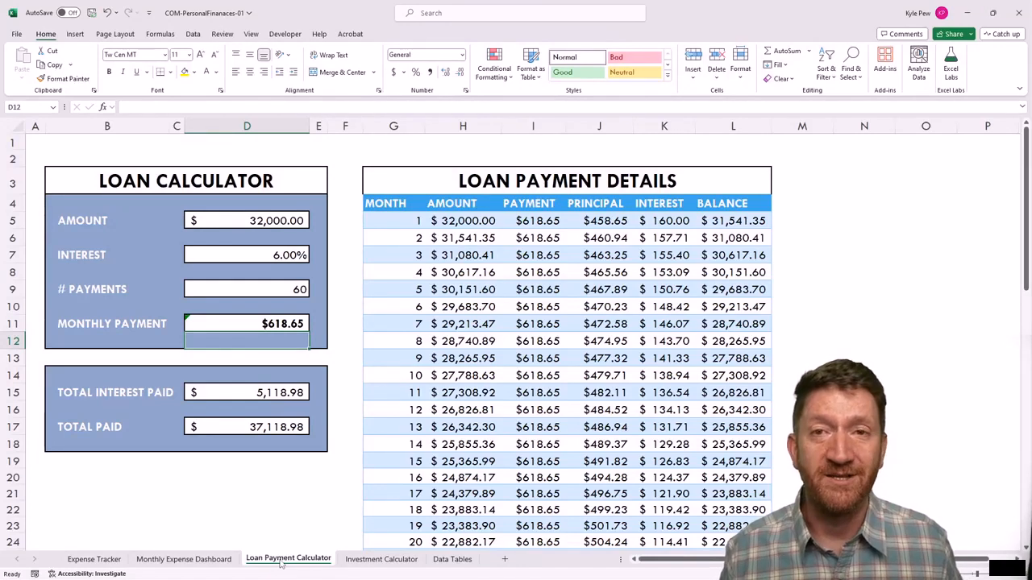